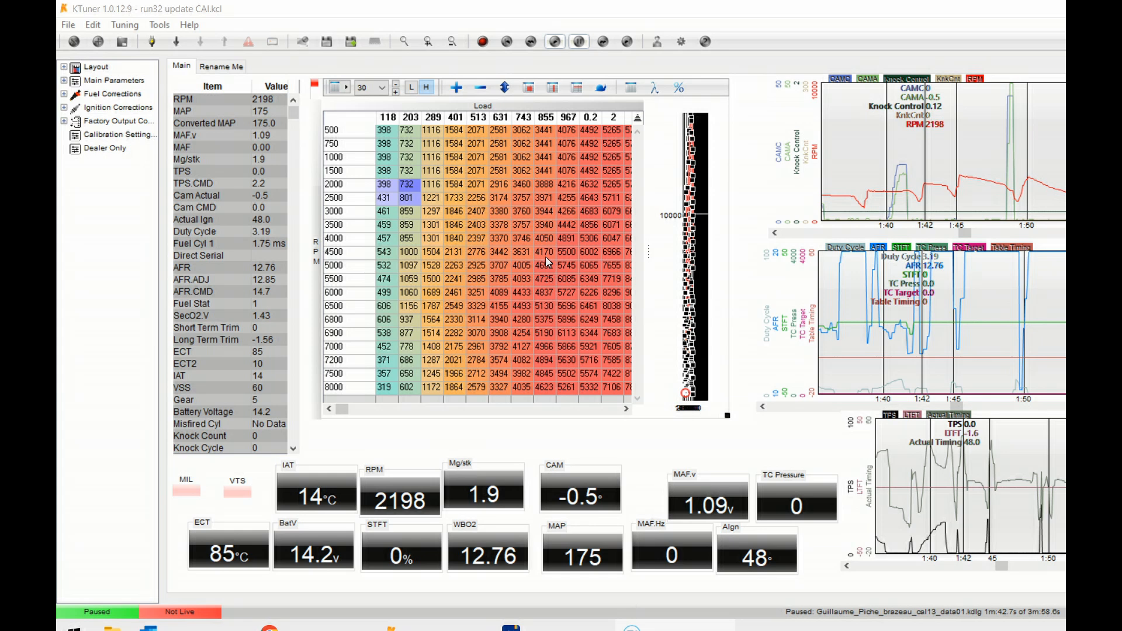
Step: Insert a new panel under Layout and open the empty Default page
click(63, 67)
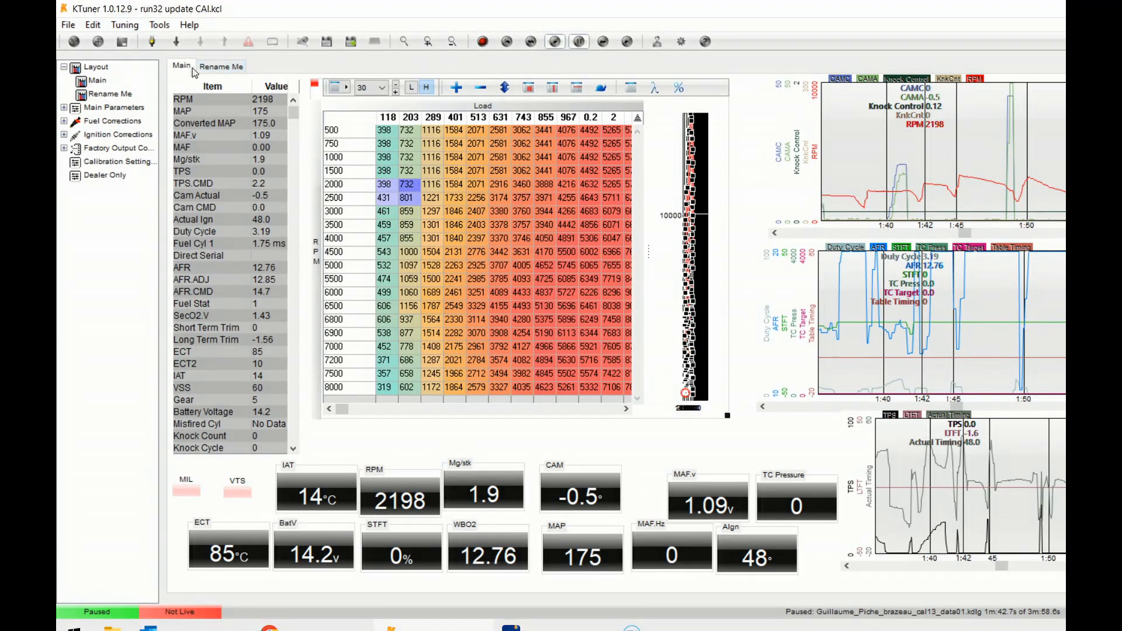
click(96, 68)
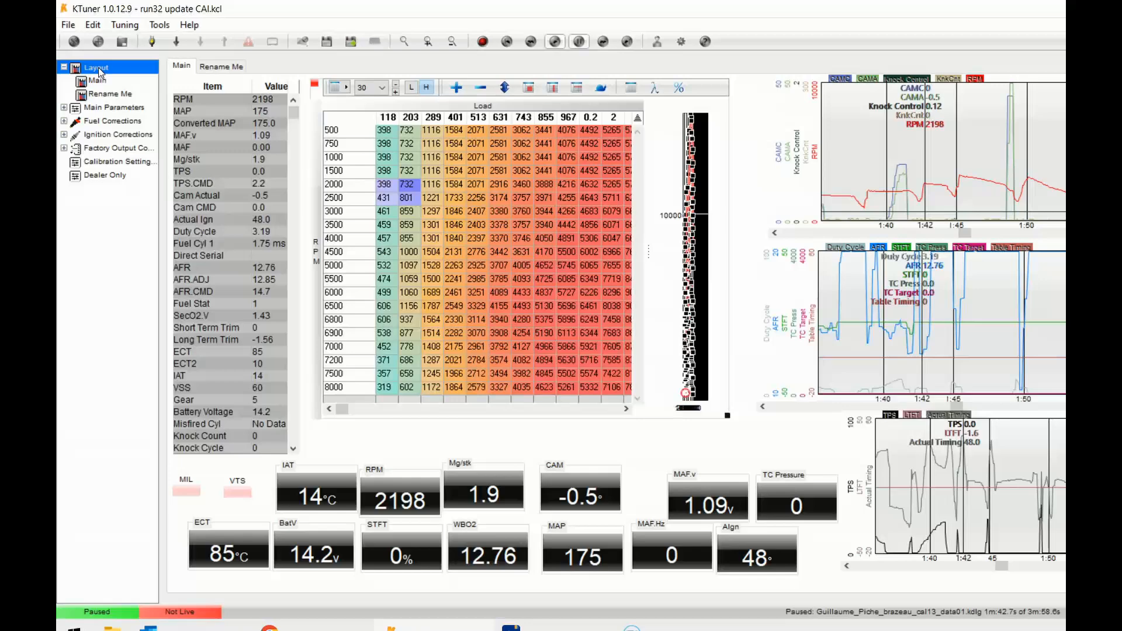
right_click(100, 69)
click(124, 79)
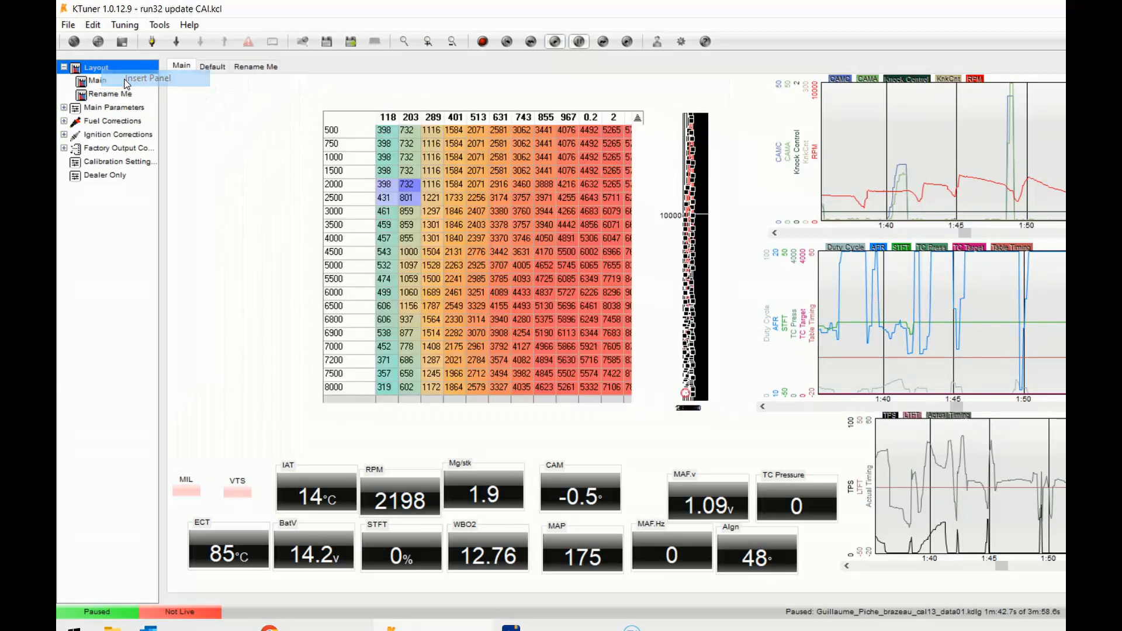
click(103, 94)
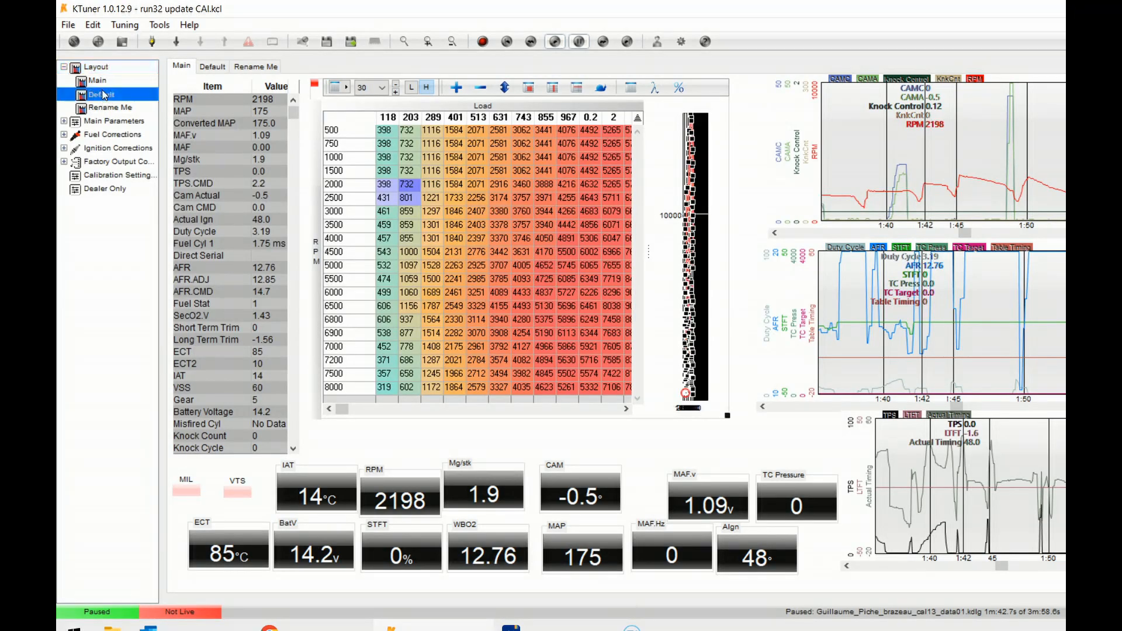
right_click(106, 98)
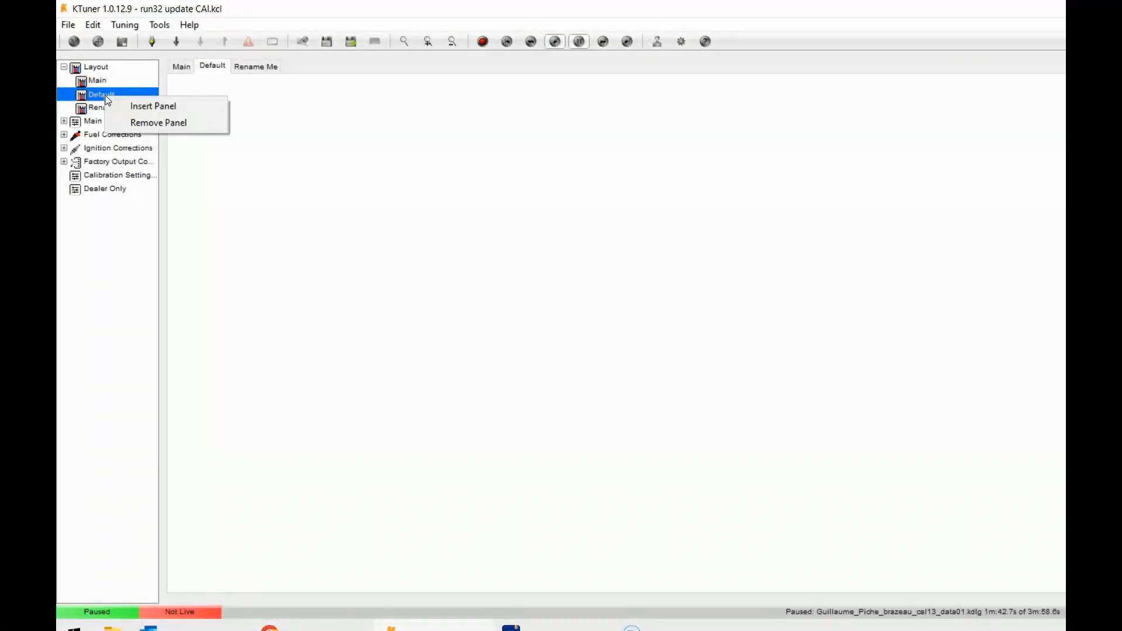
click(99, 100)
click(492, 165)
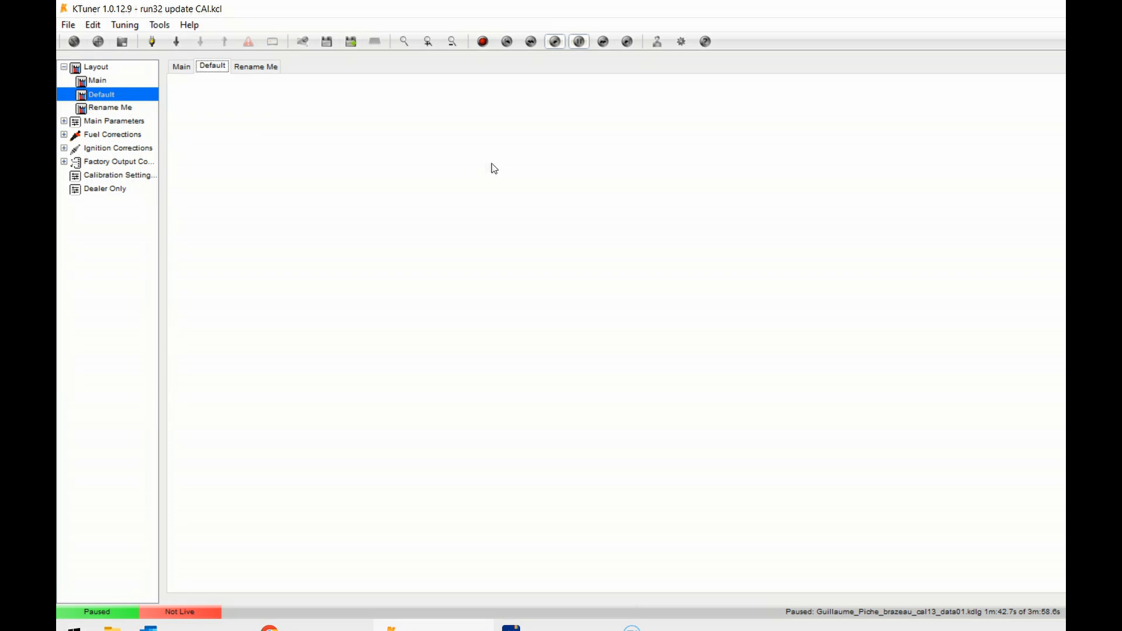
Step: Add a data list to the Default panel and move it to the panel's upper-left corner
right_click(492, 168)
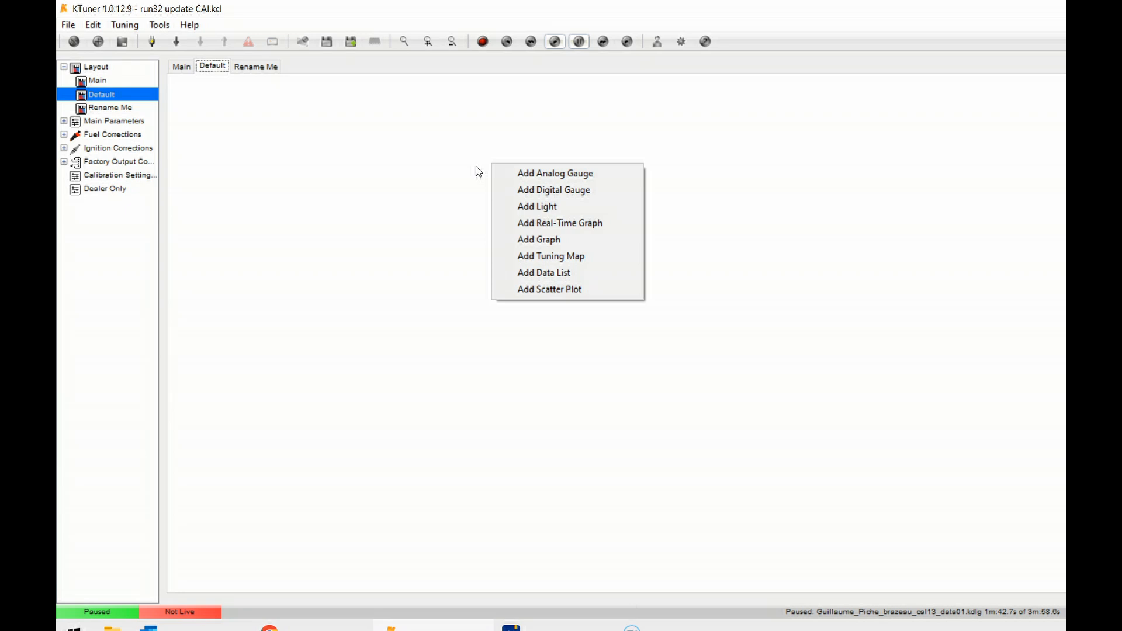
click(552, 279)
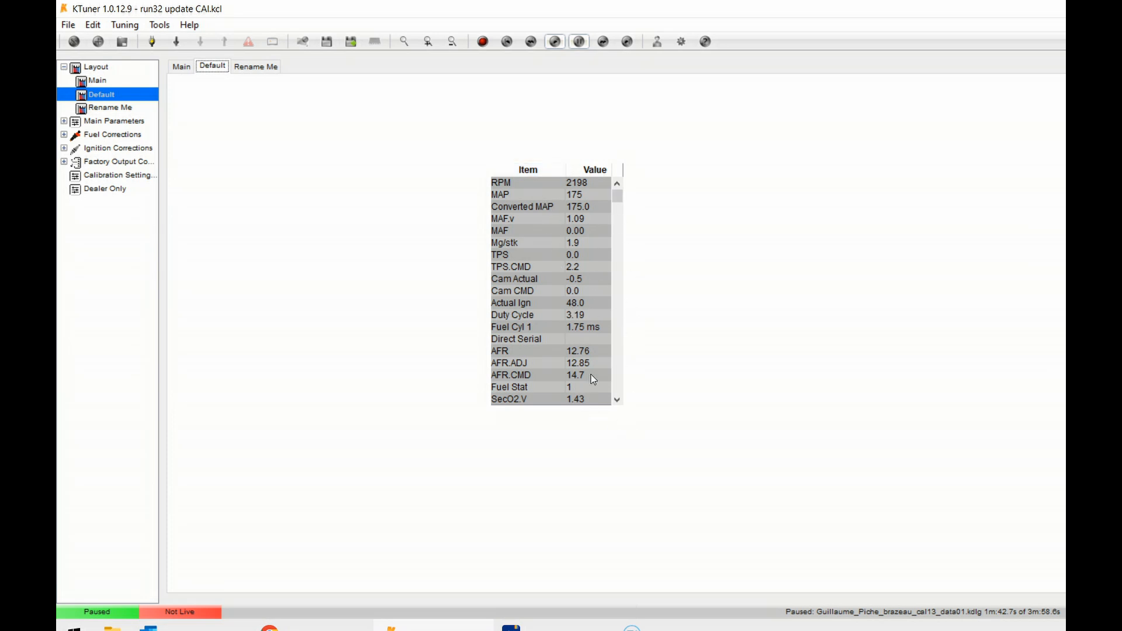
drag(571, 175, 438, 161)
drag(436, 241, 255, 175)
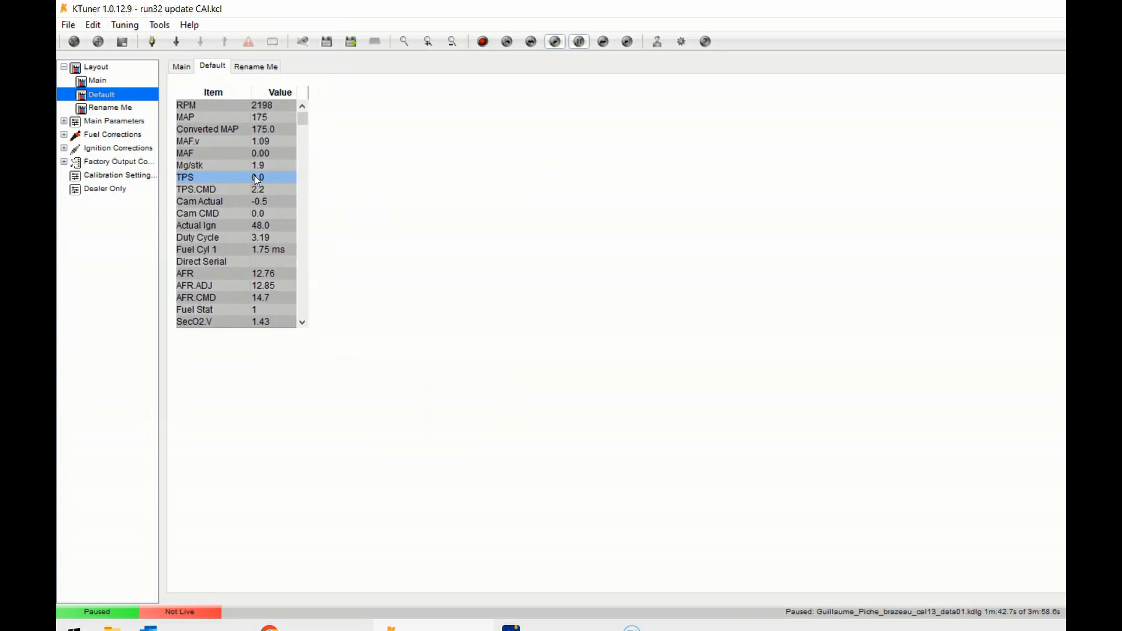
Step: Enlarge the data list downward to nearly the panel's full height, so its rows reach VTS
click(301, 322)
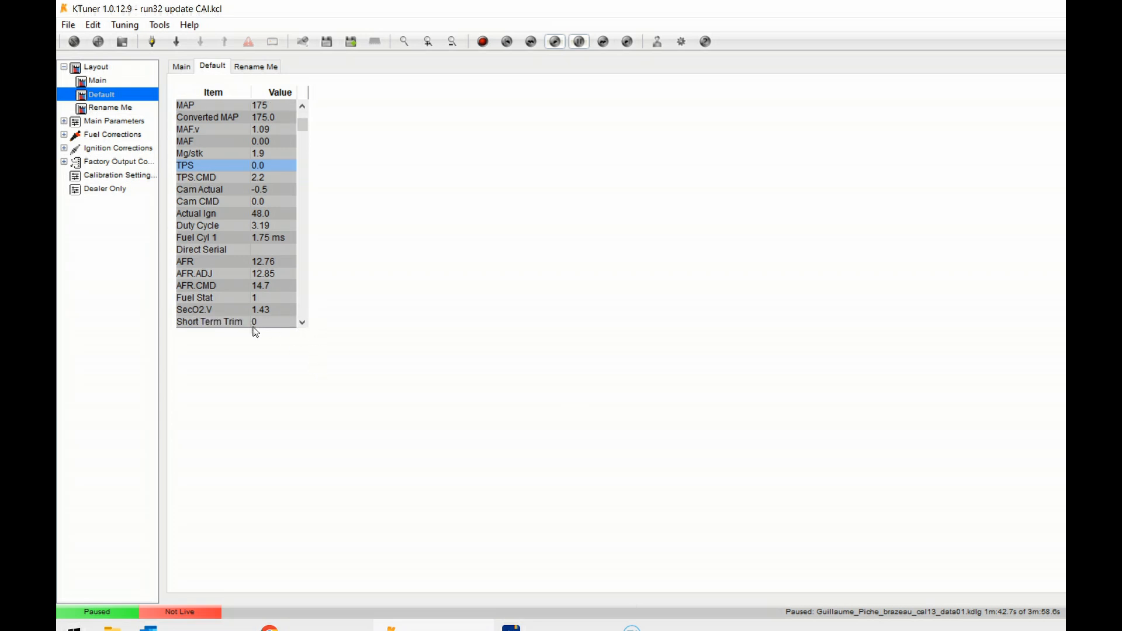
drag(255, 332, 281, 575)
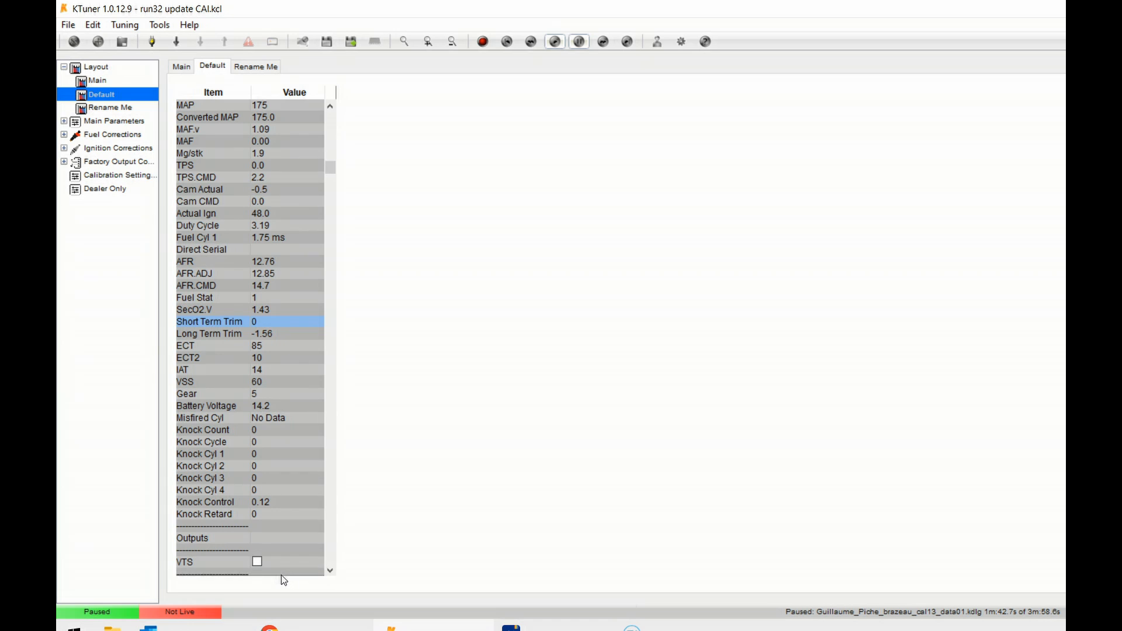
click(578, 197)
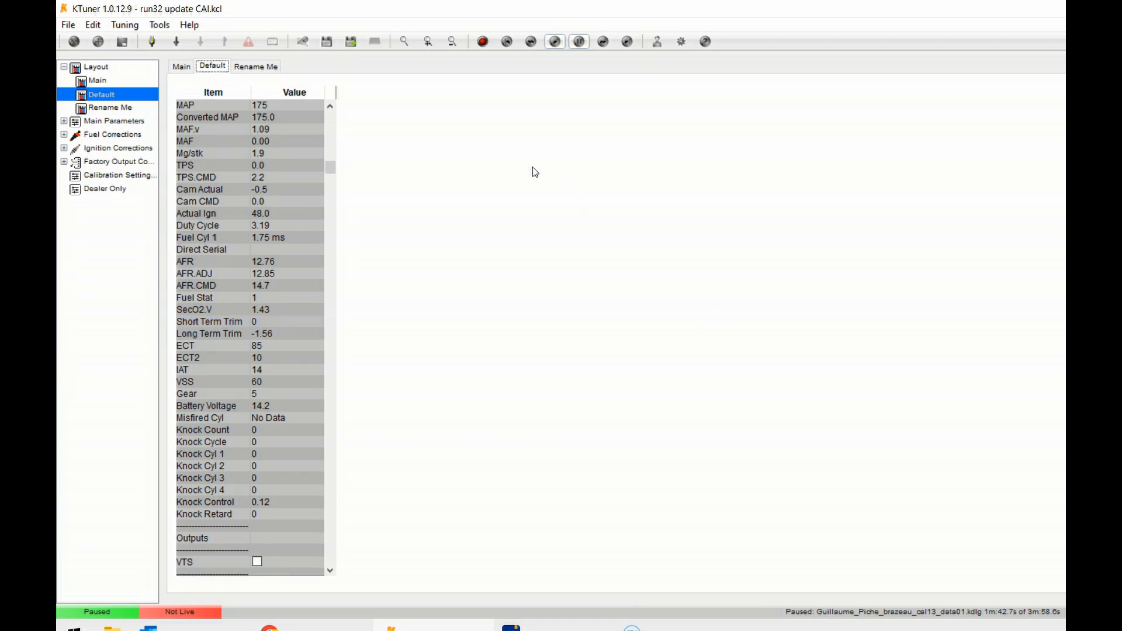
Step: Add a tuning map to the Default panel, placed directly beside the data list and sized to about a third of the panel's width
click(183, 64)
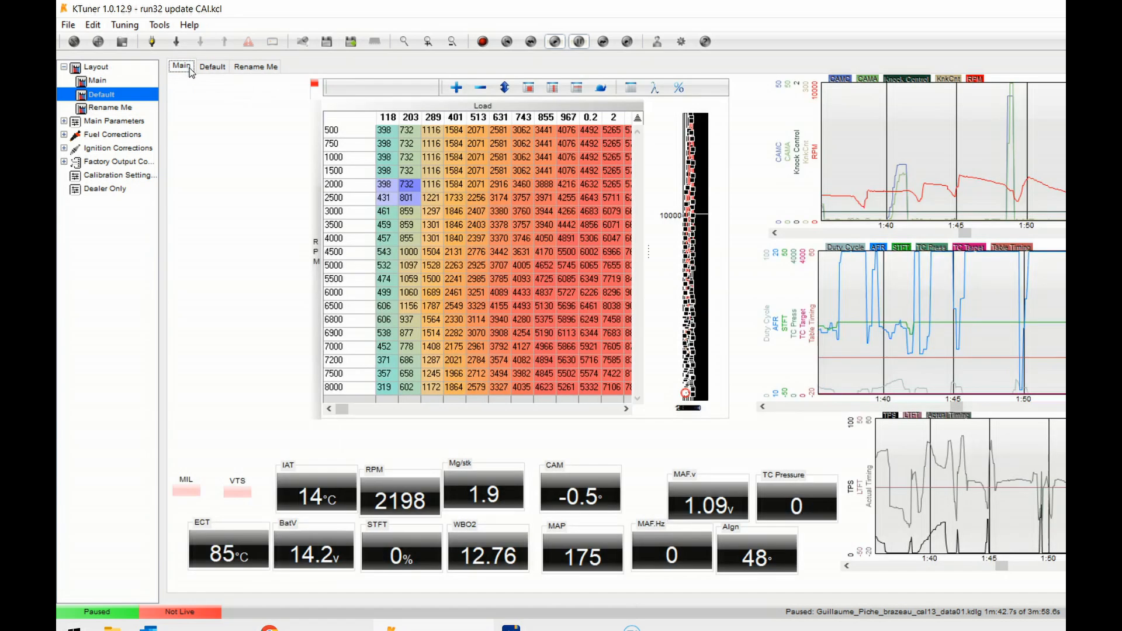
click(223, 67)
right_click(460, 139)
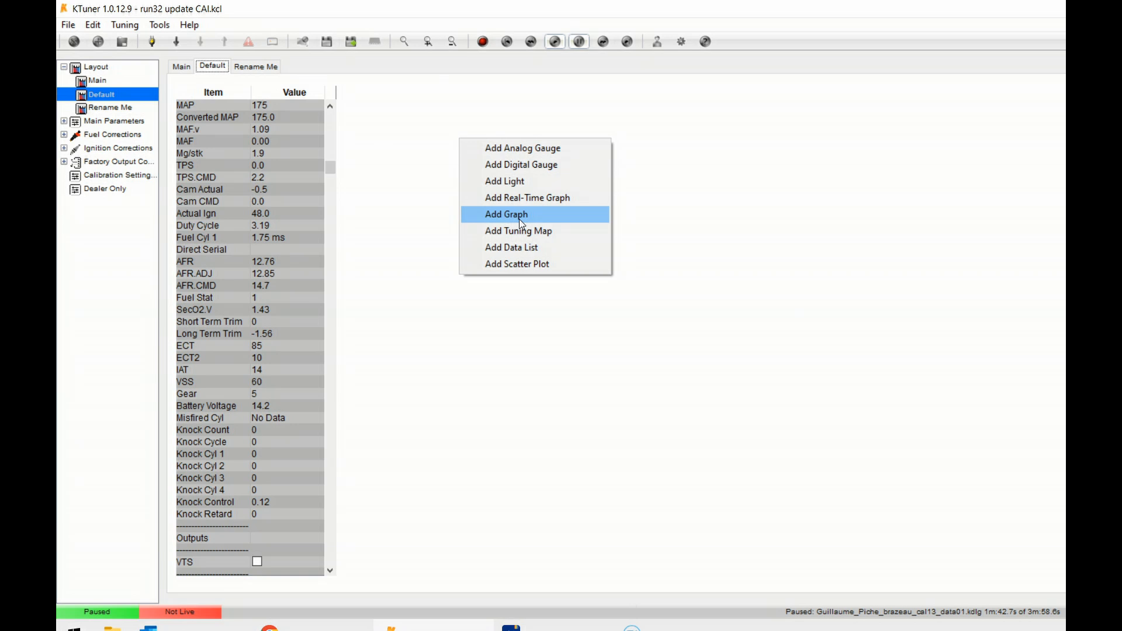
click(520, 236)
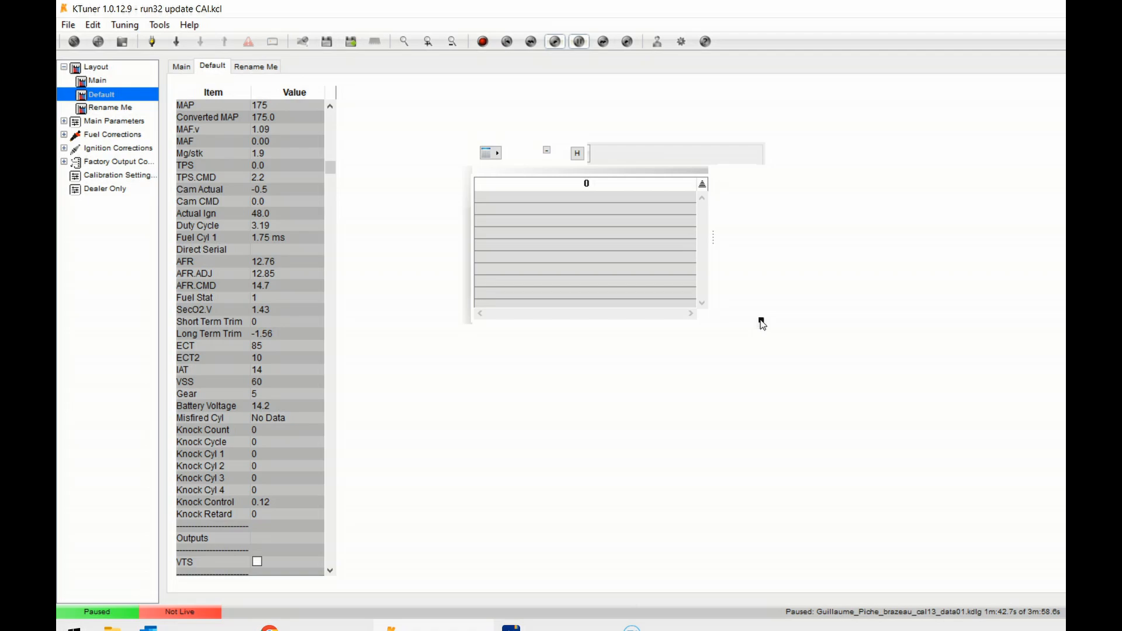
drag(761, 321, 960, 465)
drag(810, 141, 746, 93)
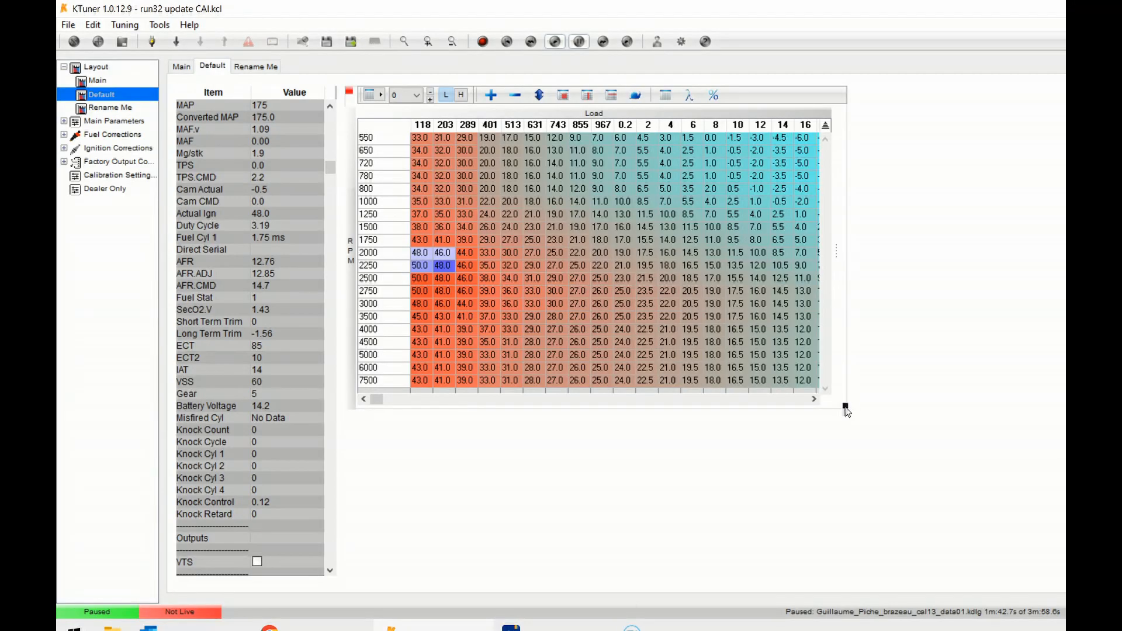
drag(846, 407, 691, 340)
Step: Add a graph in the free area beside the tuning map and enlarge it to the panel's outer edge
right_click(800, 175)
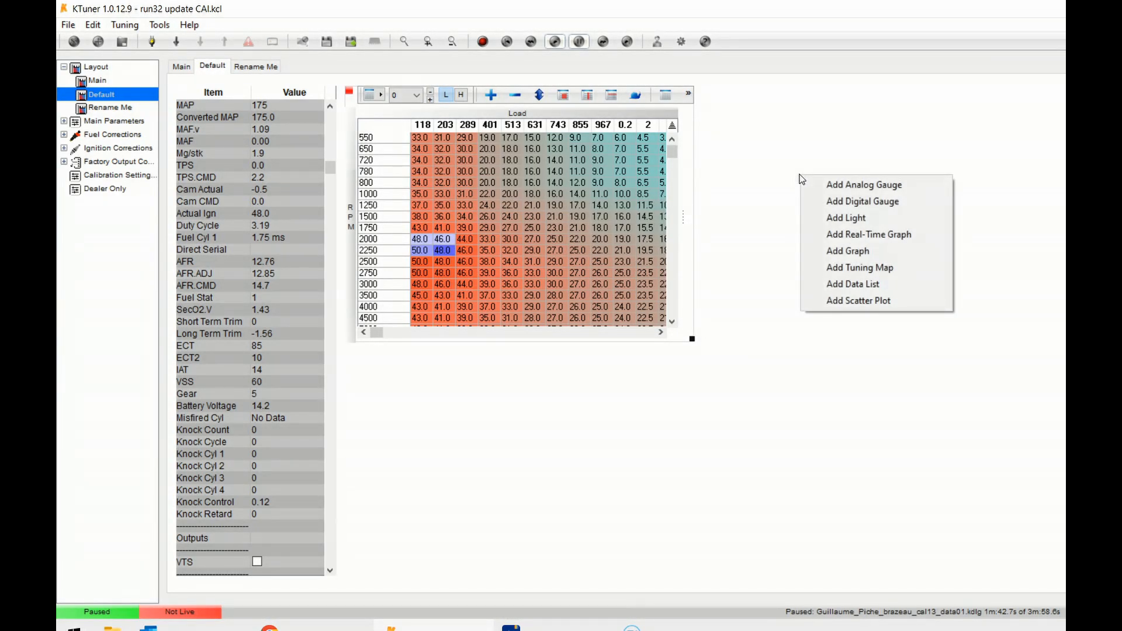
click(854, 250)
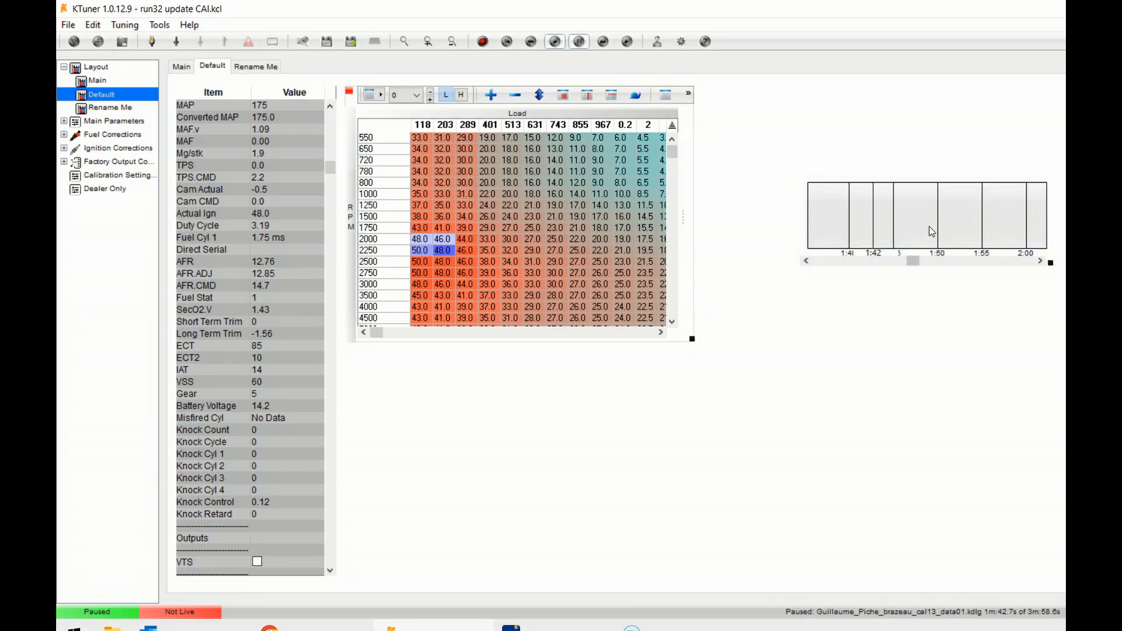
drag(874, 187, 847, 172)
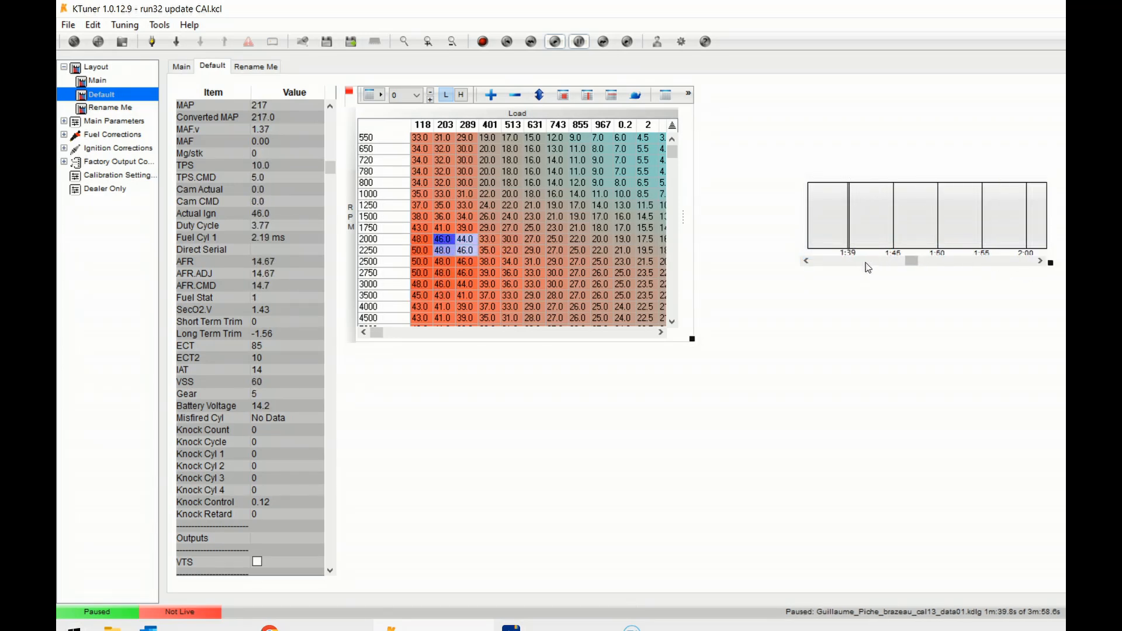
drag(967, 245, 939, 252)
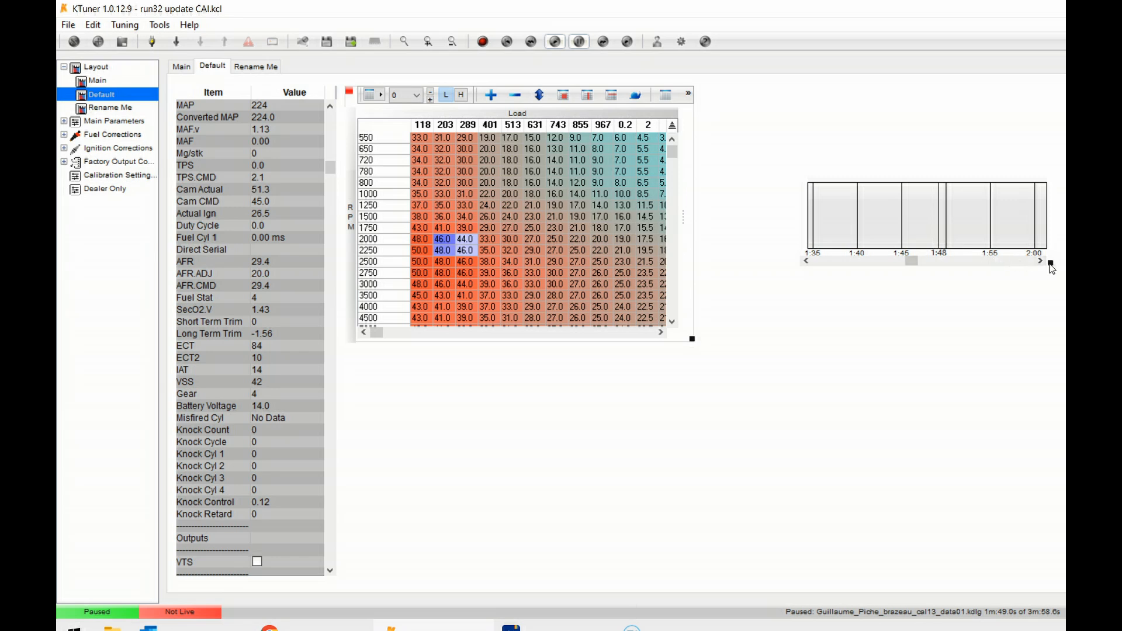
drag(1050, 264, 1075, 337)
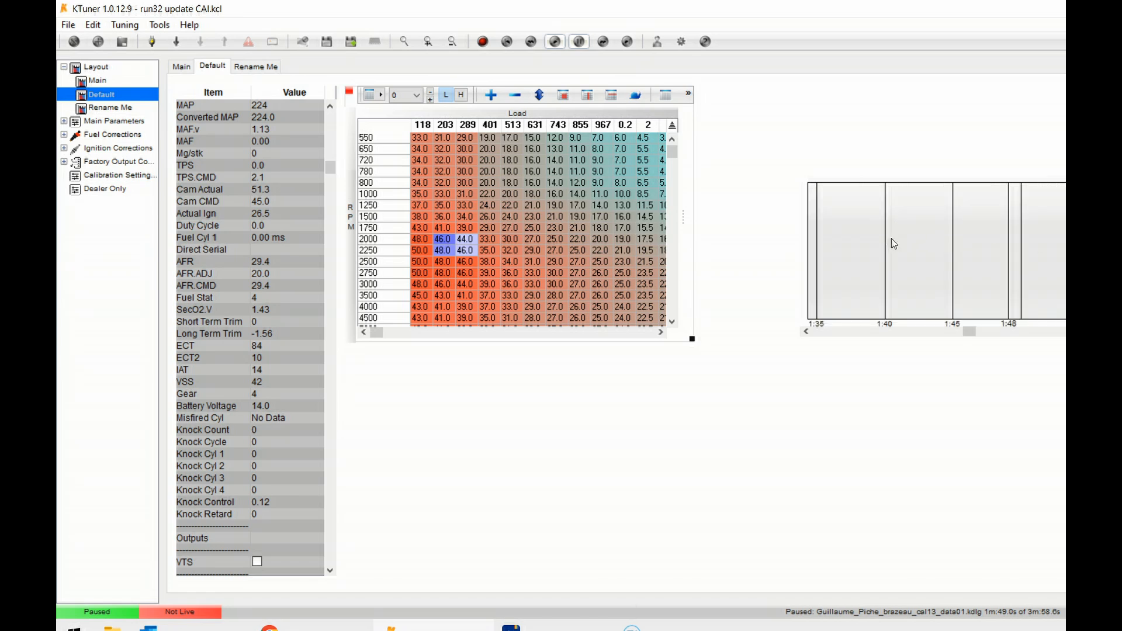
Step: Plot TPS and TPS Command on the new graph
right_click(907, 230)
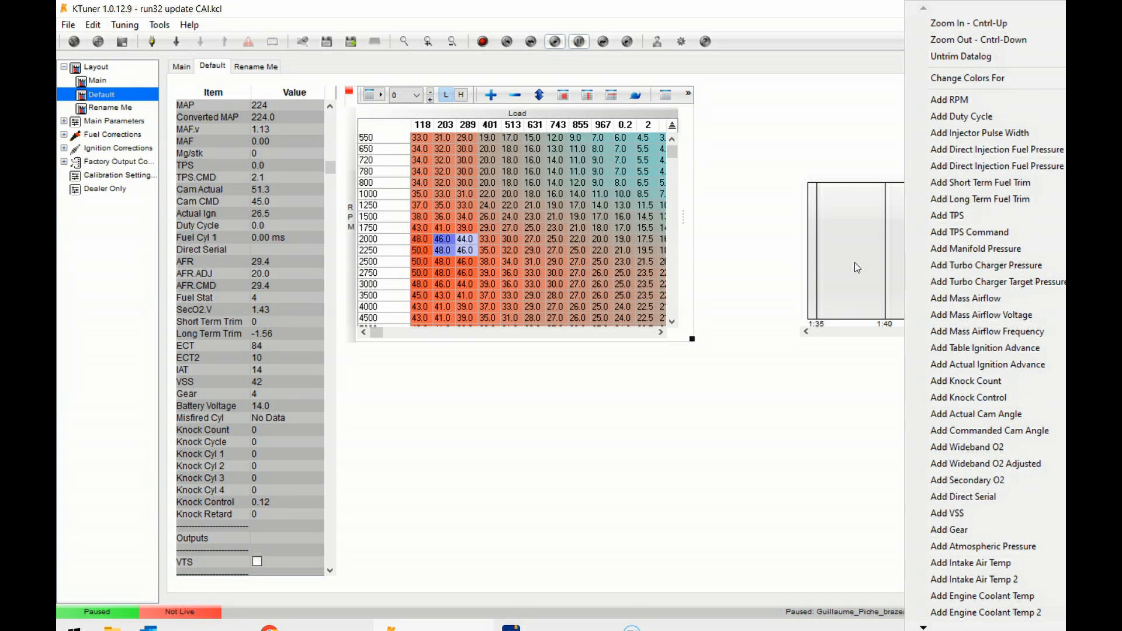
click(956, 216)
right_click(957, 217)
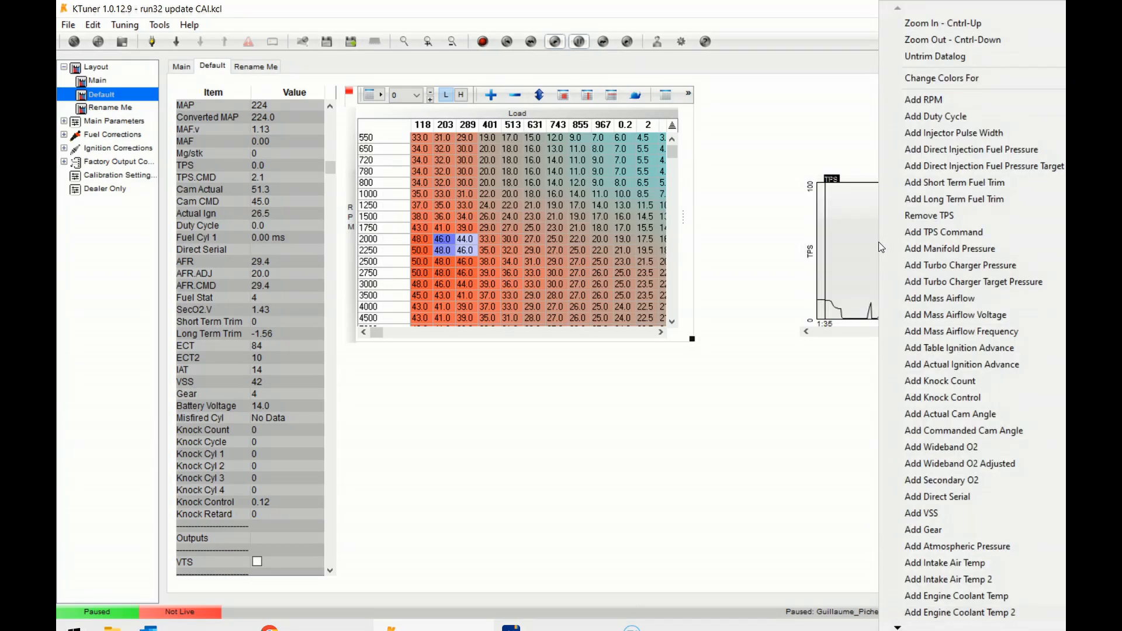
click(935, 234)
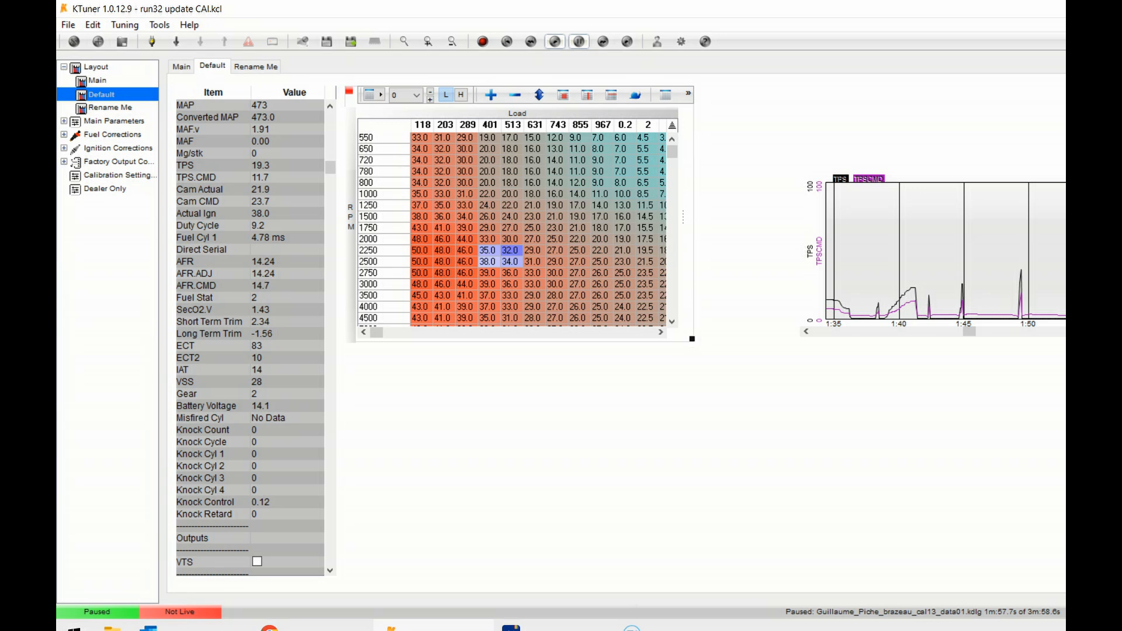
Step: Step the datalog backward and forward around 1m:56s to examine the sensor values and the active map cells
key(Left)
key(Left)
key(Left)
key(Left)
key(Left)
key(Left)
key(Left)
key(Left)
key(Left)
key(Left)
key(Left)
key(Left)
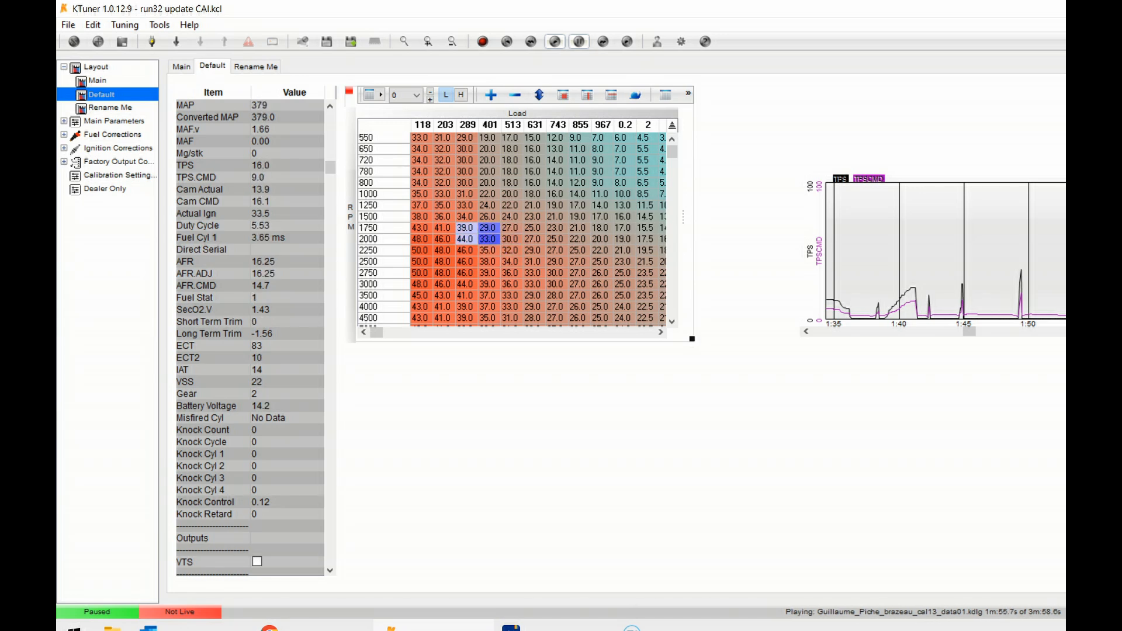
key(Right)
key(Right)
key(Right)
key(Right)
key(Right)
key(Right)
key(Right)
key(Right)
key(Right)
key(Right)
key(Right)
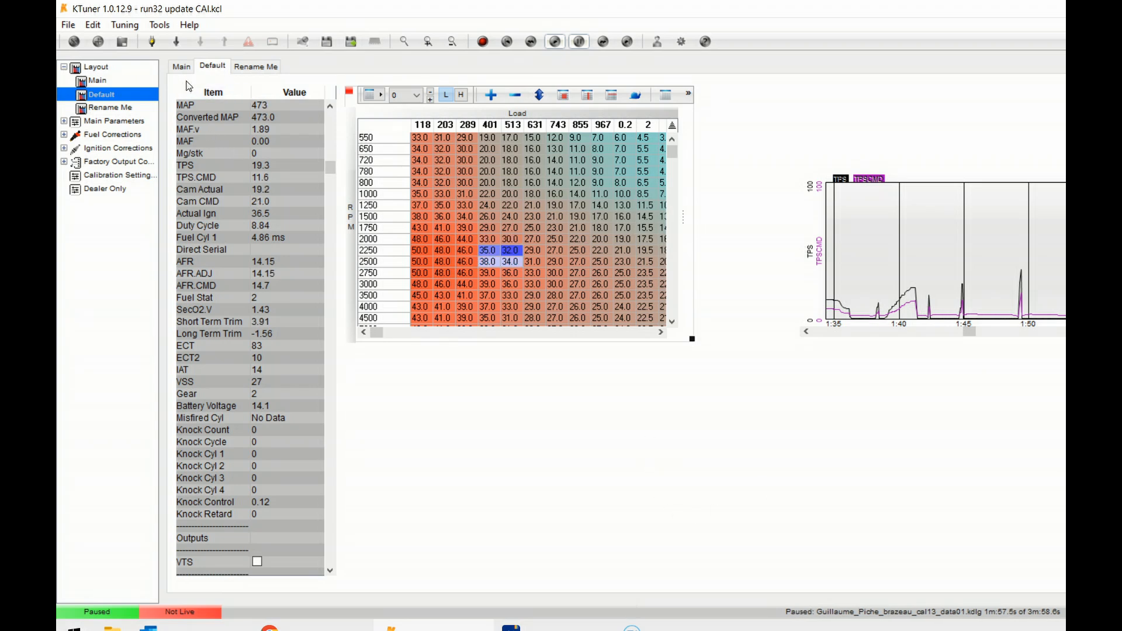
right_click(102, 97)
click(214, 68)
right_click(214, 68)
click(753, 141)
Step: Add a second graph below the TPS graph and plot Manifold Pressure and RPM on it
right_click(759, 417)
click(806, 492)
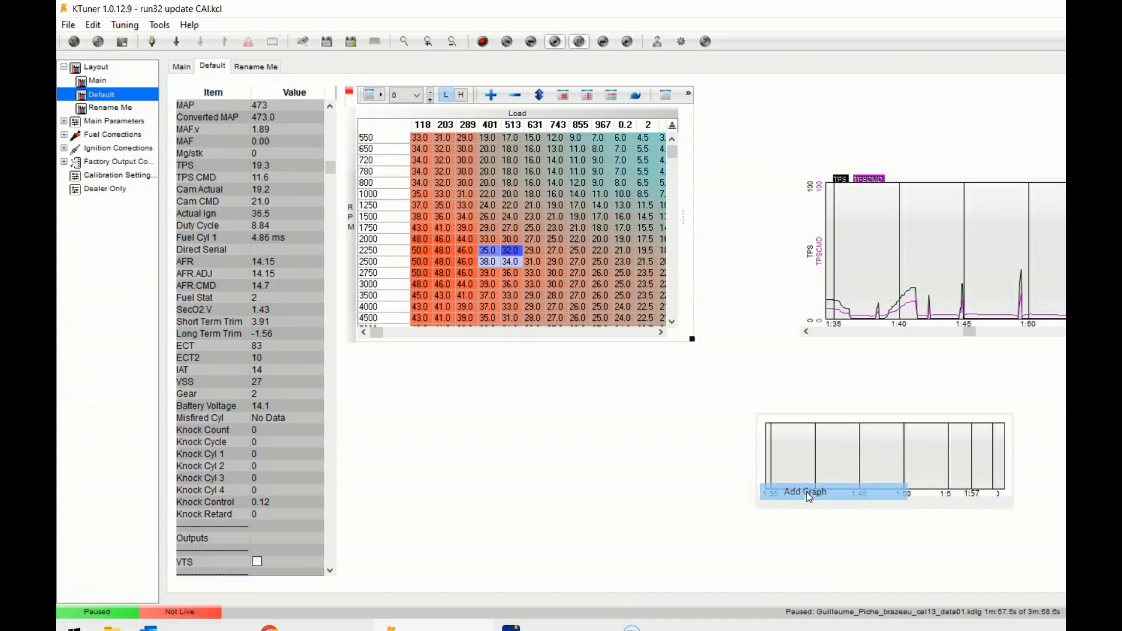
right_click(837, 440)
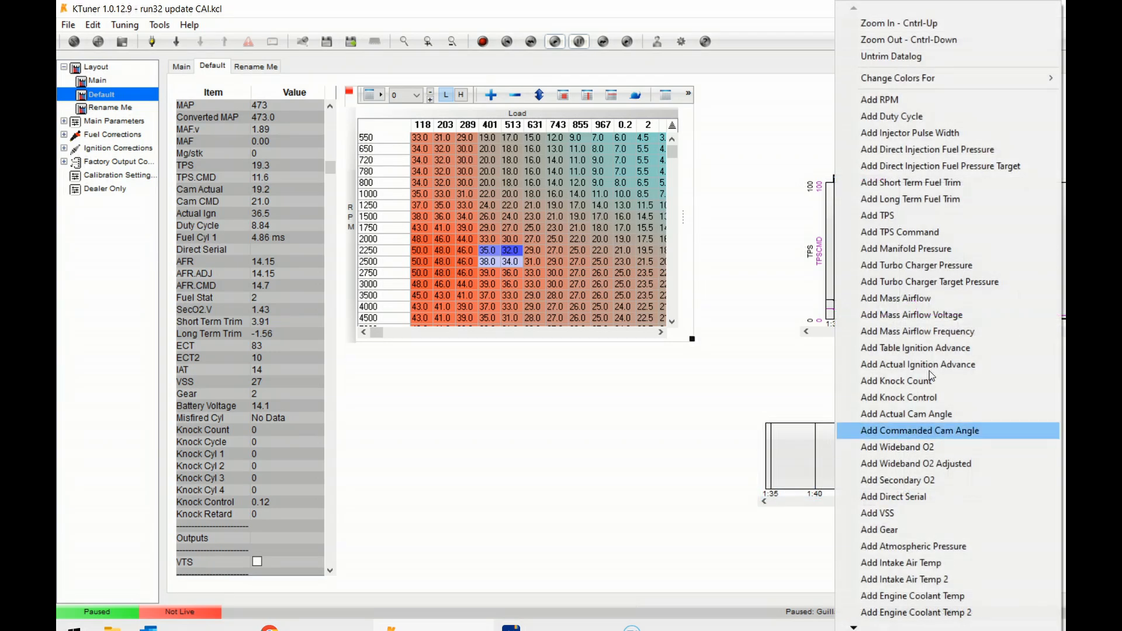
click(921, 250)
right_click(869, 447)
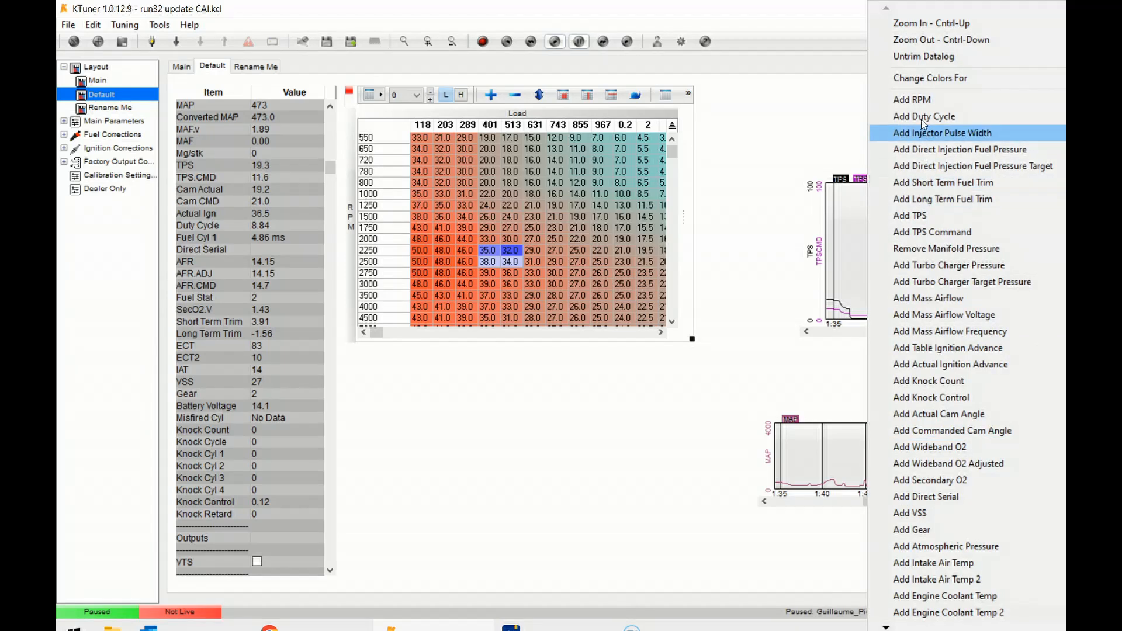
click(918, 100)
click(929, 470)
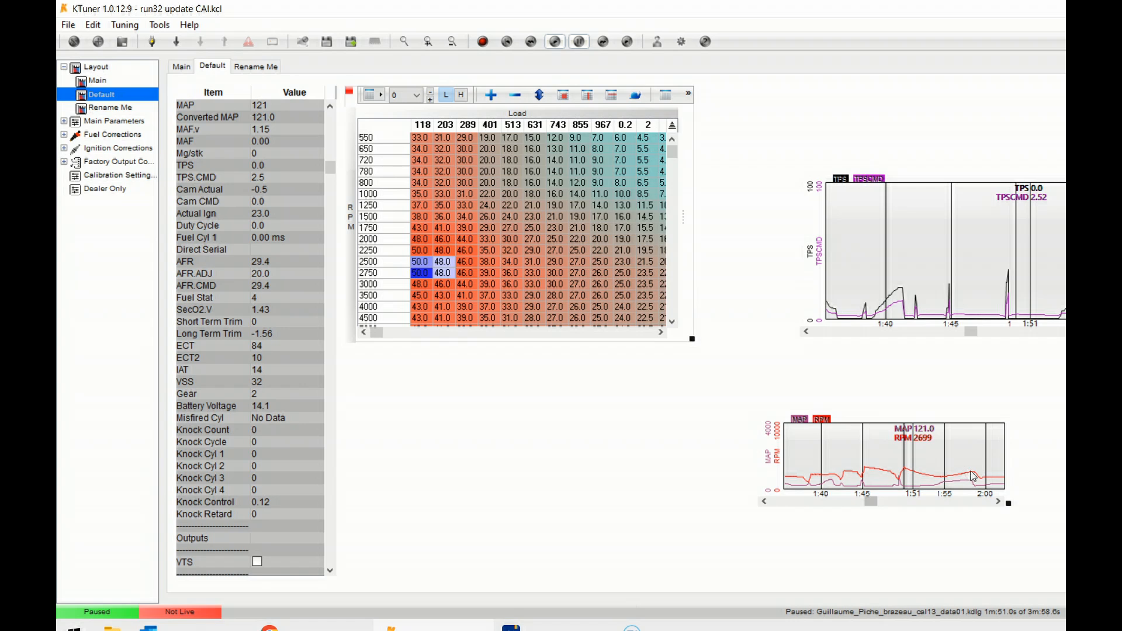
Step: Move the MAP and RPM graph up beside the tuning map's lower corner and enlarge it to the panel's outer edge
scroll(960, 468, down, 1)
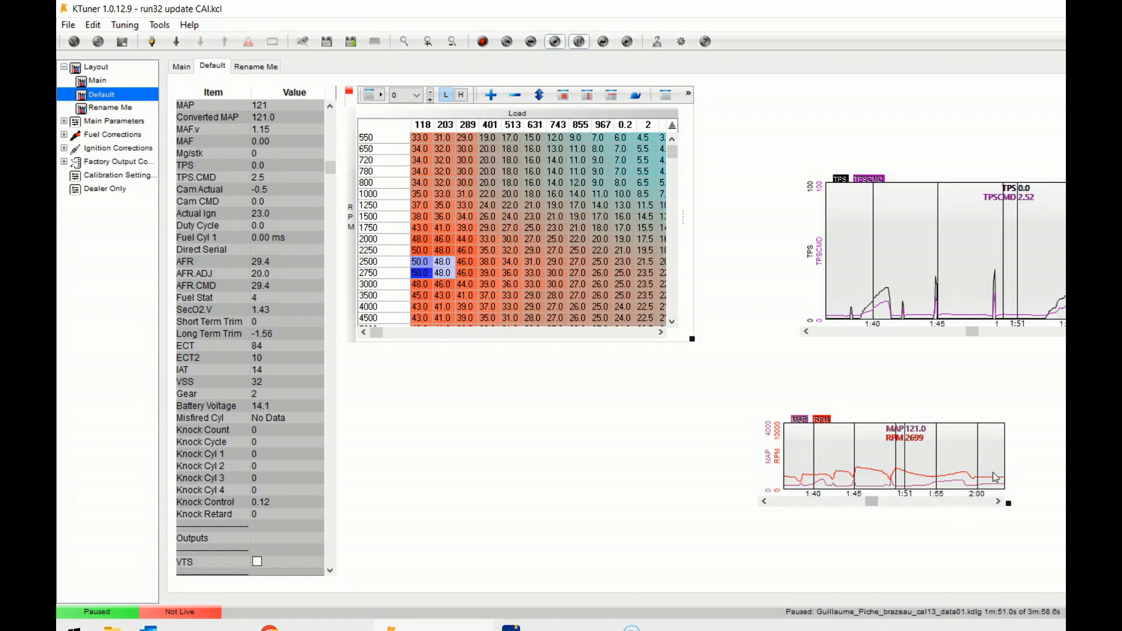
drag(1010, 506, 955, 449)
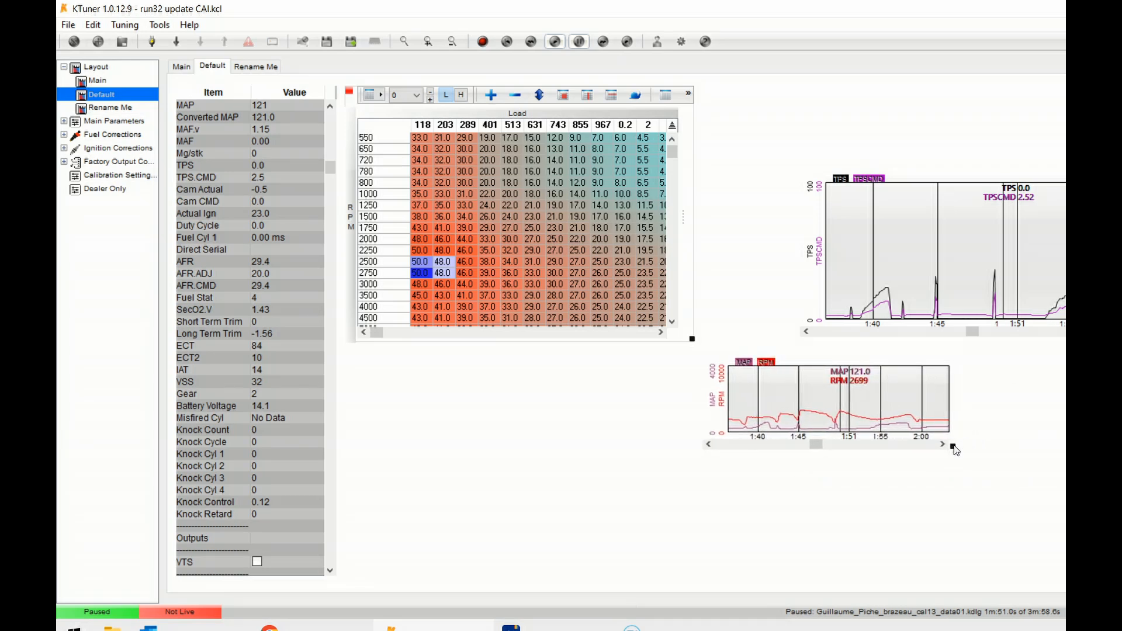
mouse_move(954, 449)
mouse_down()
mouse_move(1002, 468)
mouse_move(943, 438)
mouse_up()
drag(868, 402, 894, 411)
drag(941, 438, 1066, 487)
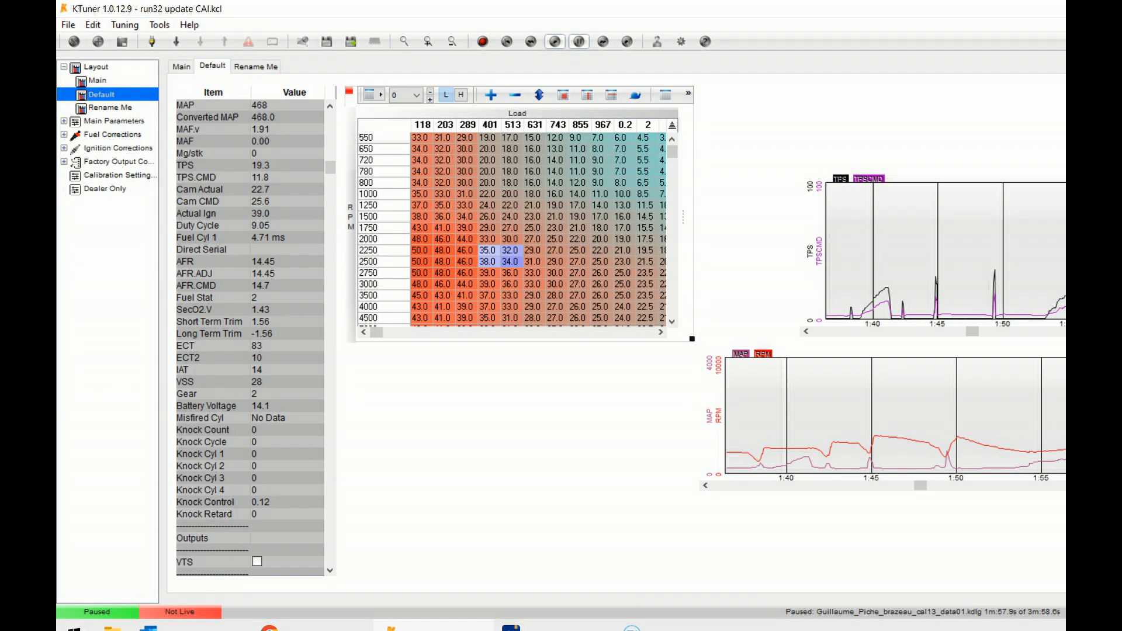
Step: Move the TPS graph to the top of the panel beside the tuning map and enlarge it
drag(805, 177, 700, 84)
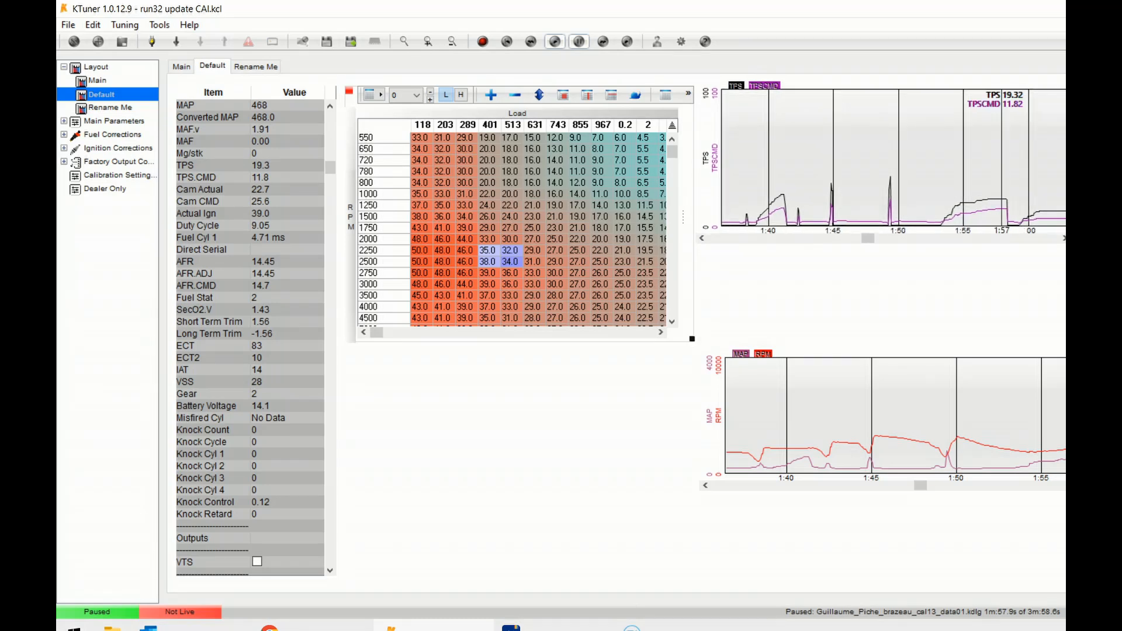
drag(1071, 245, 1121, 260)
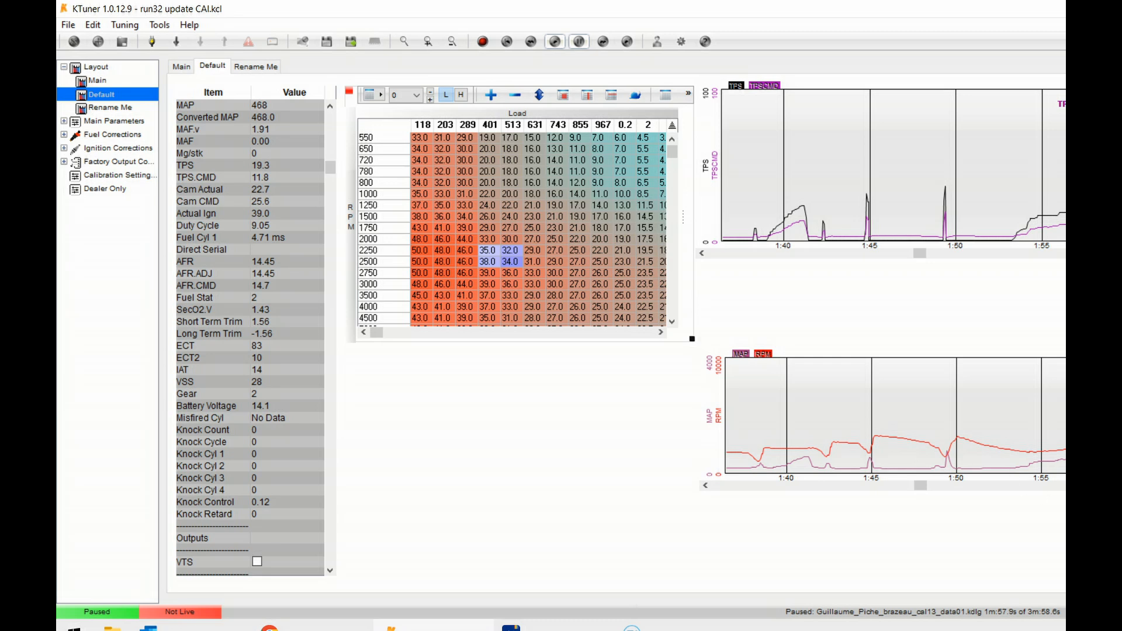
Step: Fit the MAP and RPM graph directly under the TPS graph and add a third, enlarged graph beneath it
drag(704, 353, 700, 266)
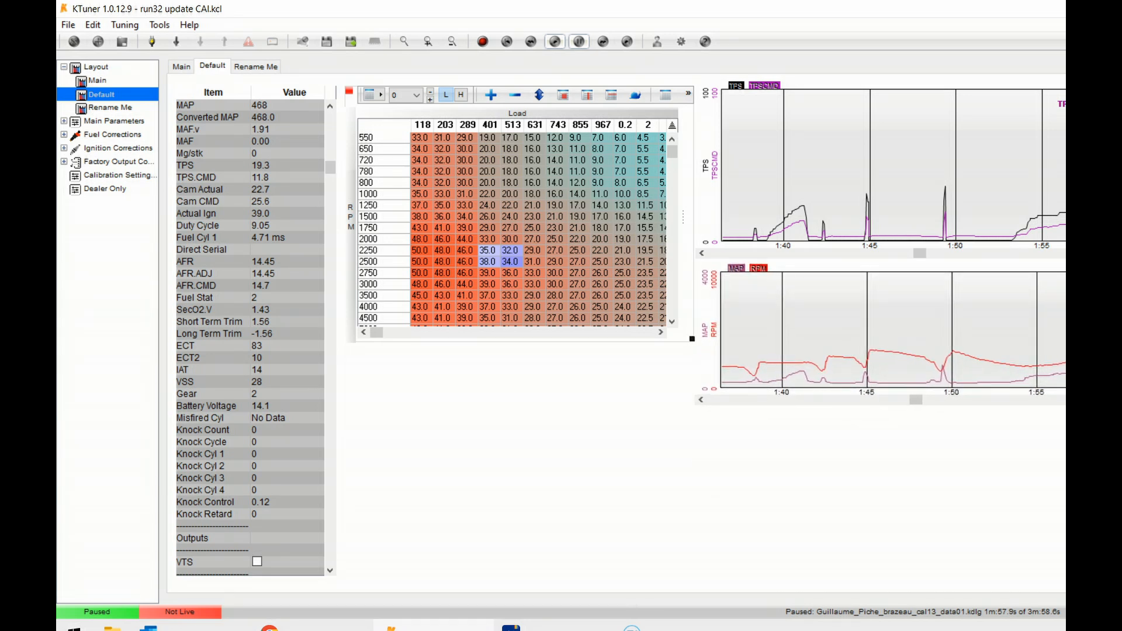
drag(1113, 407, 1121, 417)
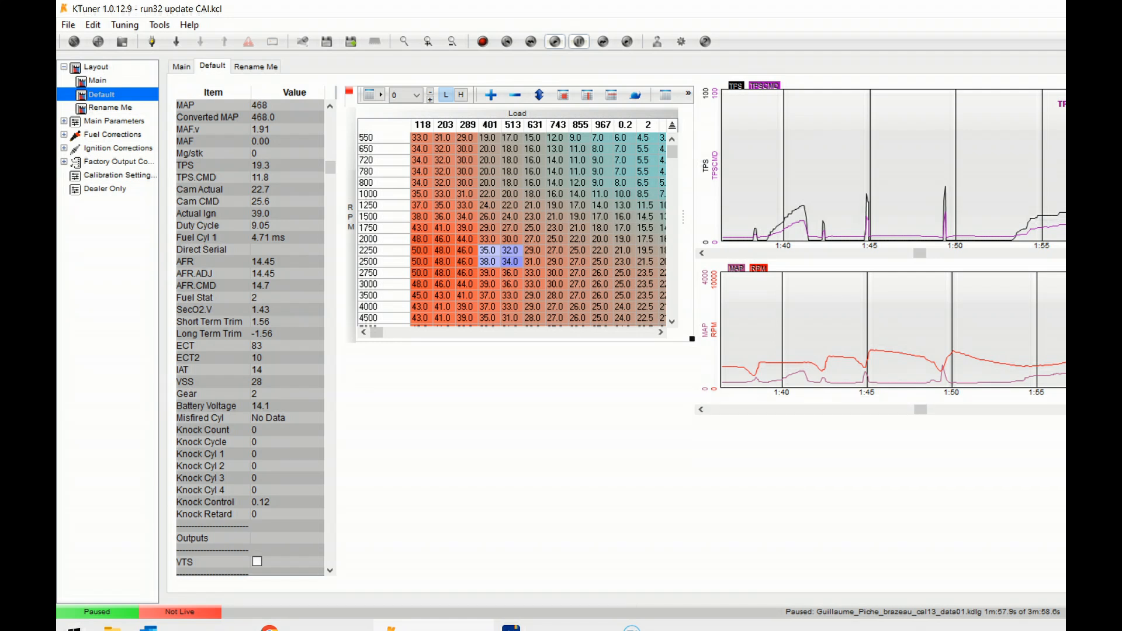
right_click(715, 470)
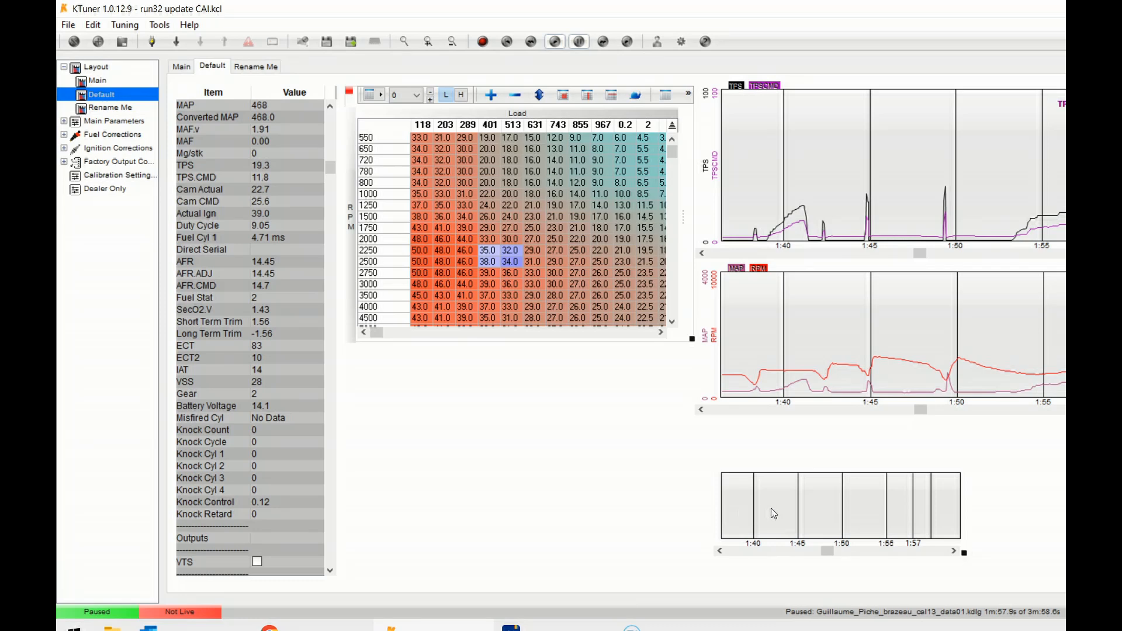
drag(964, 554, 1066, 527)
Step: Plot Short Term Fuel Trim, Long Term Fuel Trim, Knock Count, Knock Control and Wideband O2 on the third graph
right_click(872, 486)
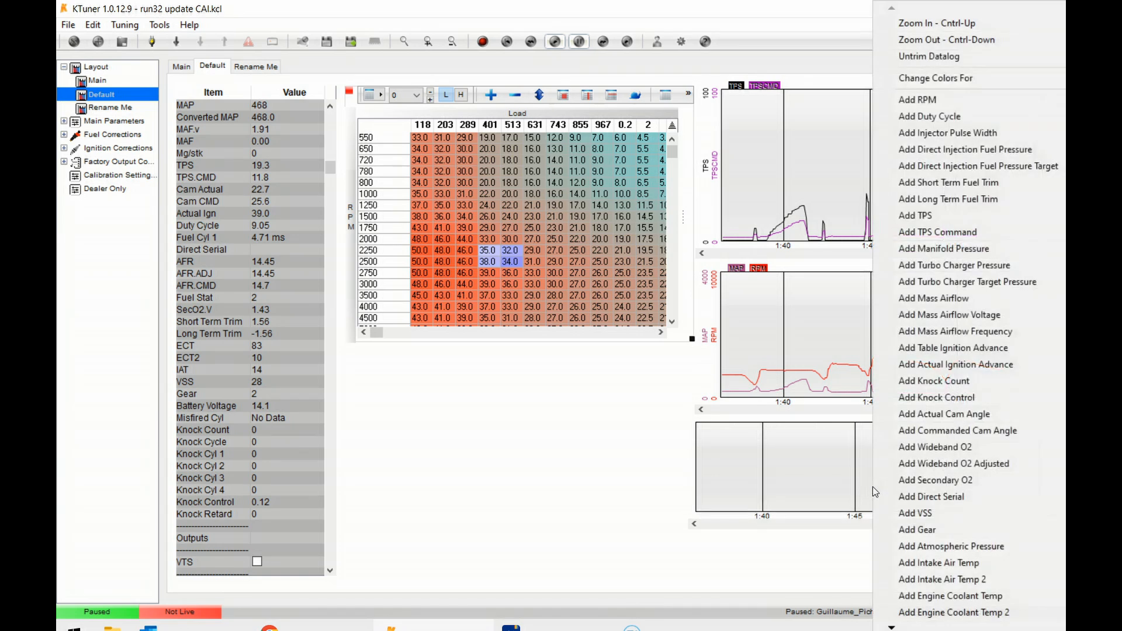
click(945, 185)
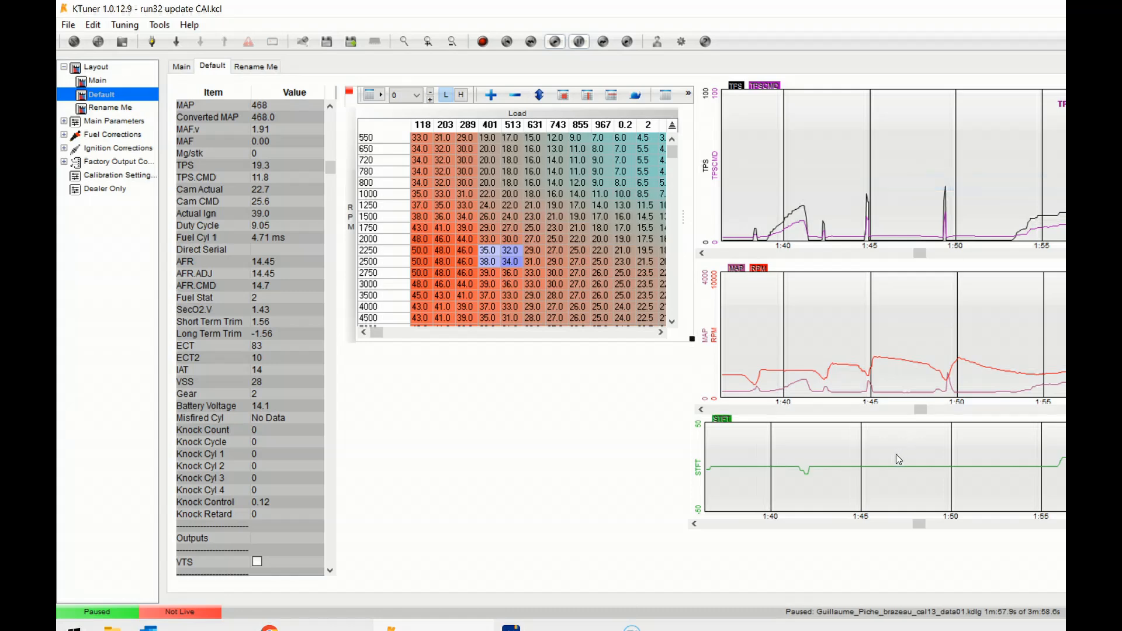
right_click(877, 465)
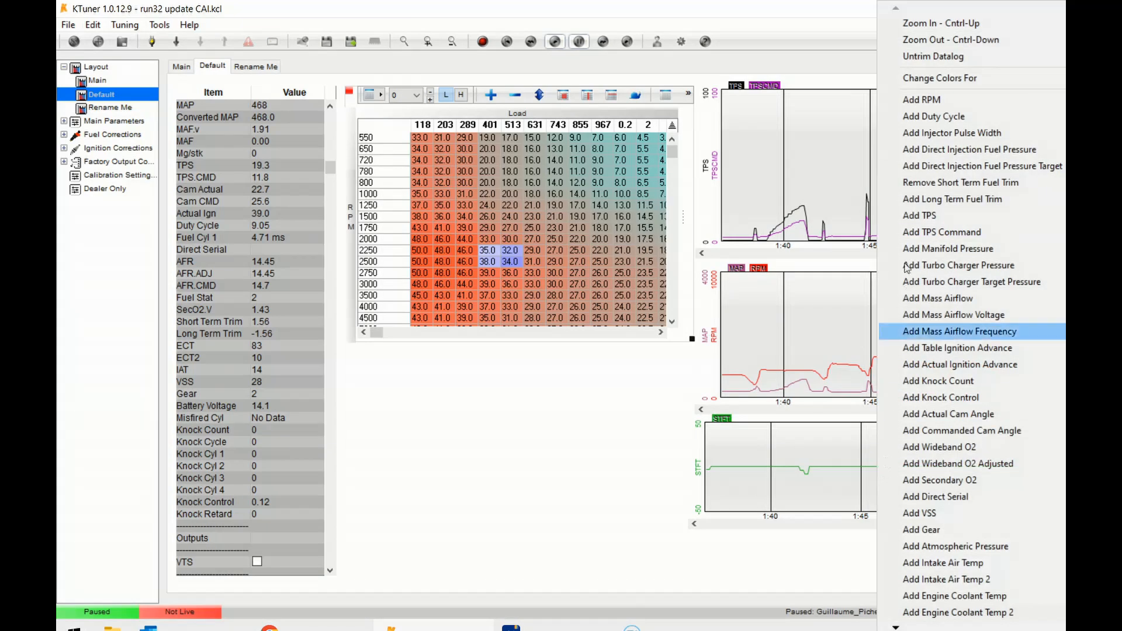
click(921, 199)
right_click(877, 446)
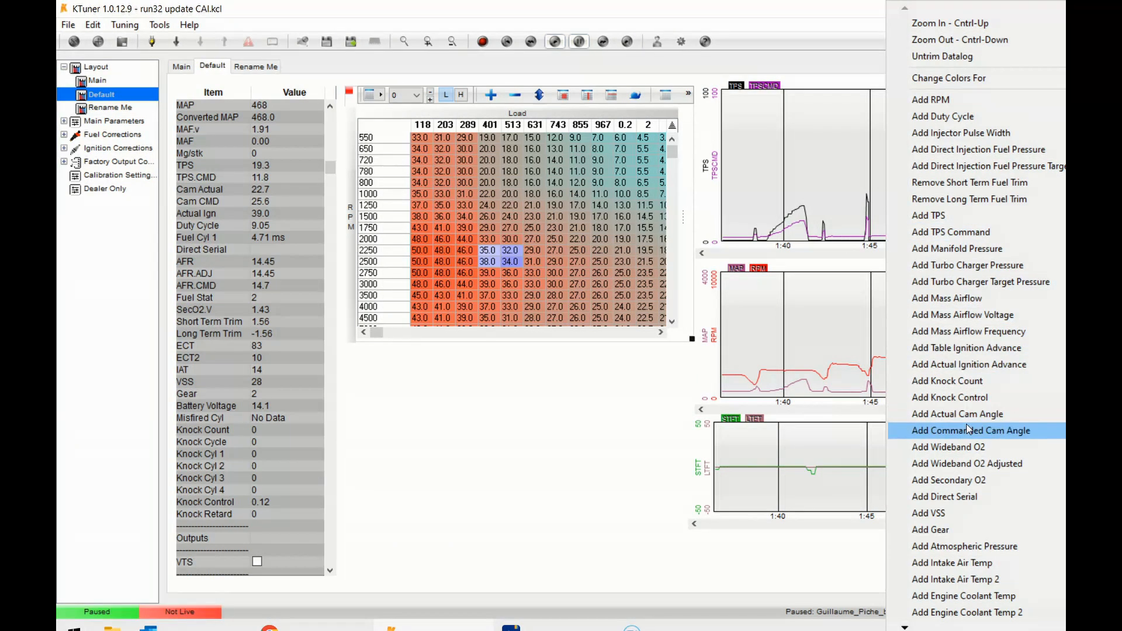
click(961, 381)
right_click(913, 474)
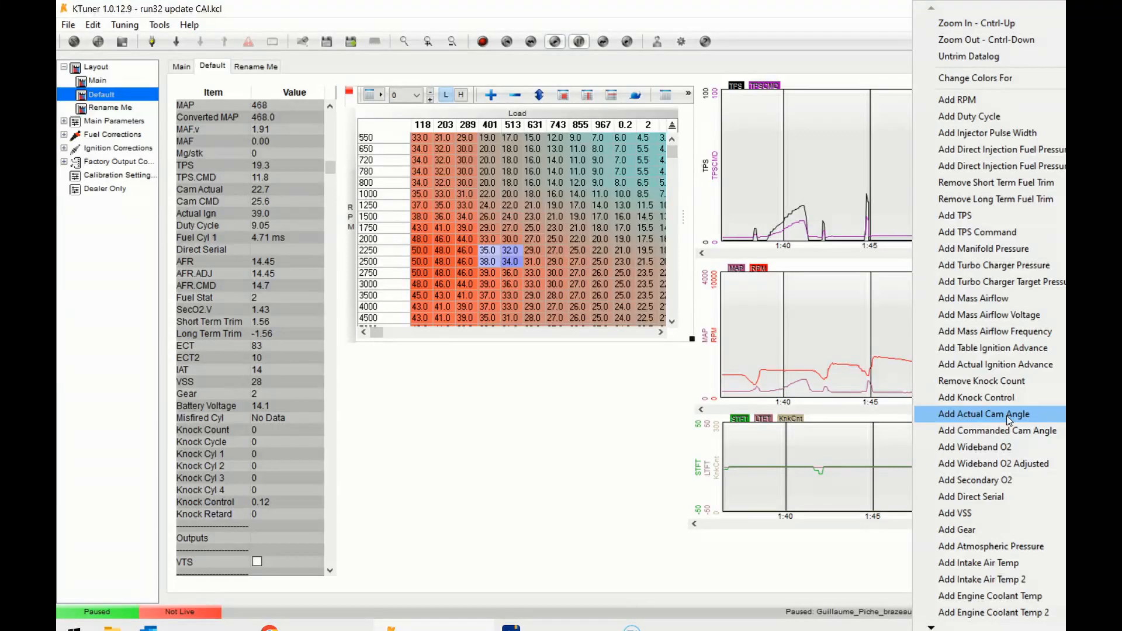
click(1001, 400)
right_click(921, 455)
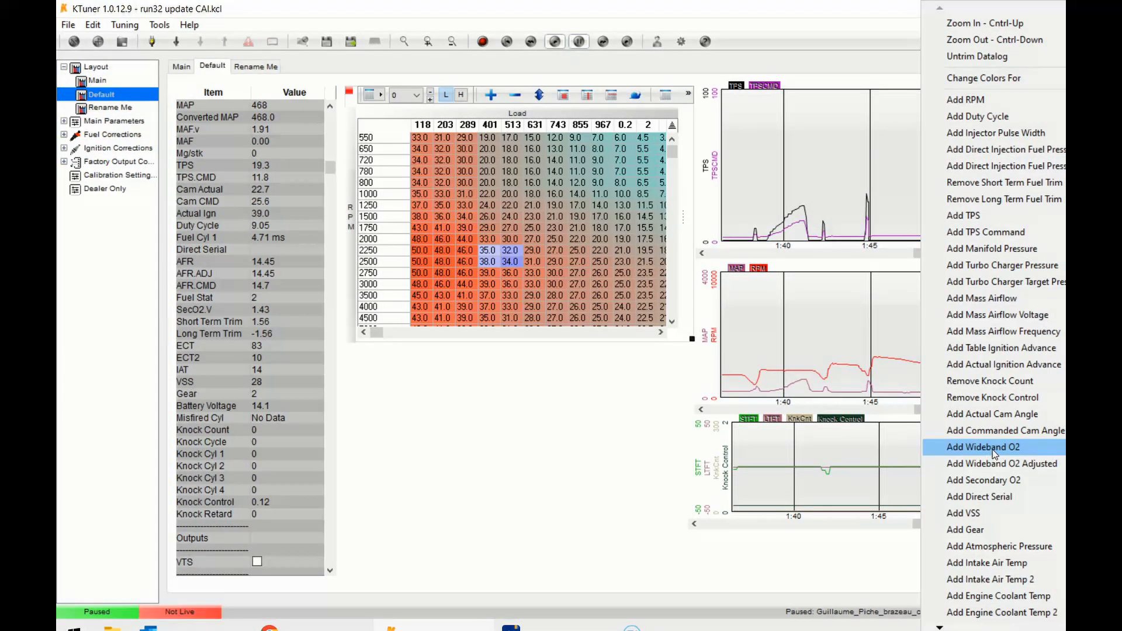
click(993, 449)
Step: Reposition the datalog slightly and review the channels that can be added to the TPS graph
drag(941, 455, 1091, 456)
right_click(871, 163)
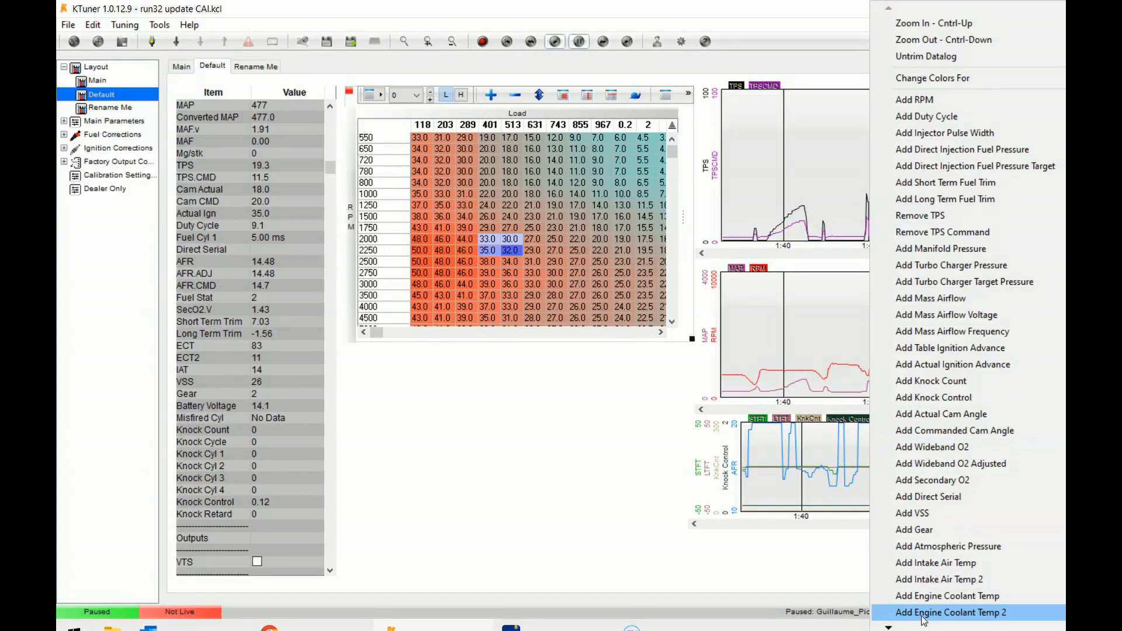
mouse_move(888, 626)
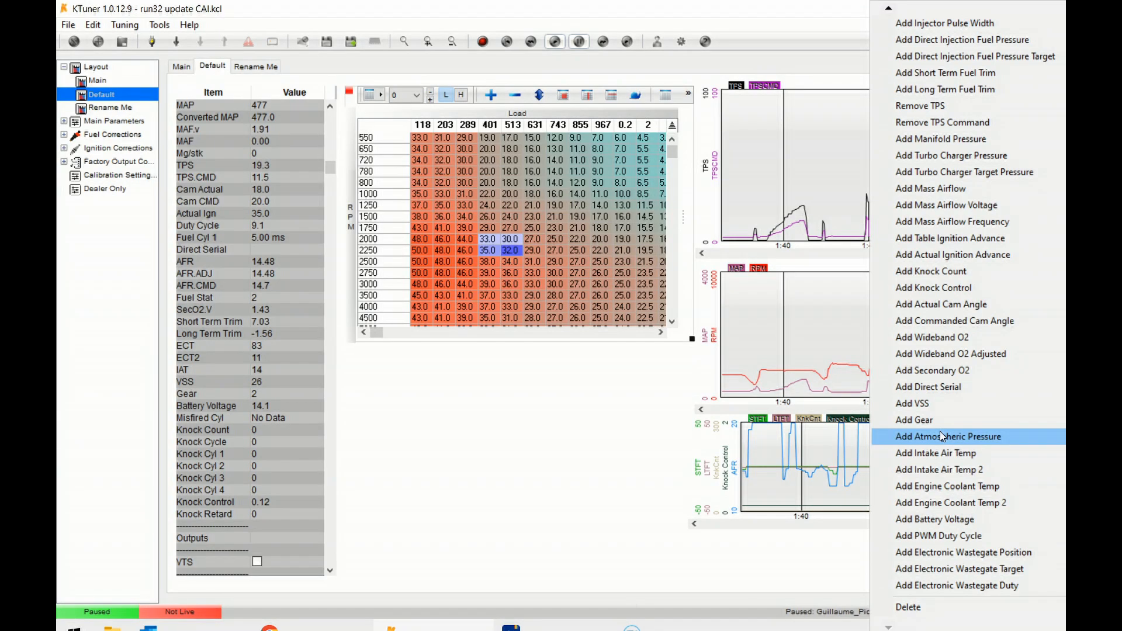
click(955, 486)
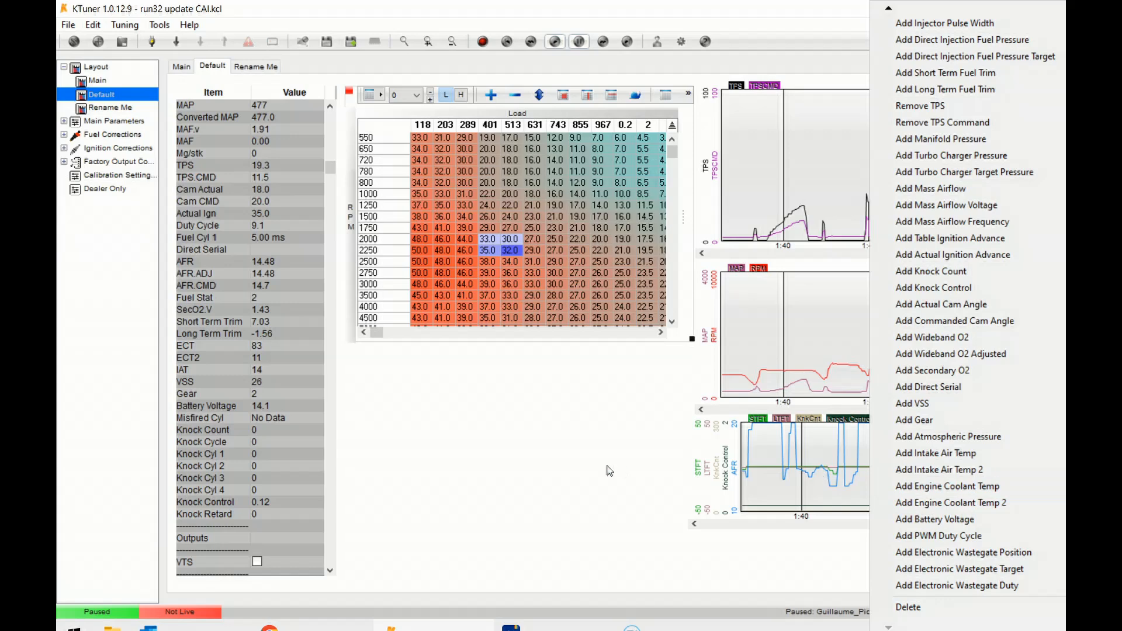
Step: Add a digital gauge showing RPM and place it in the empty area below the tuning map, beside the data list
right_click(411, 426)
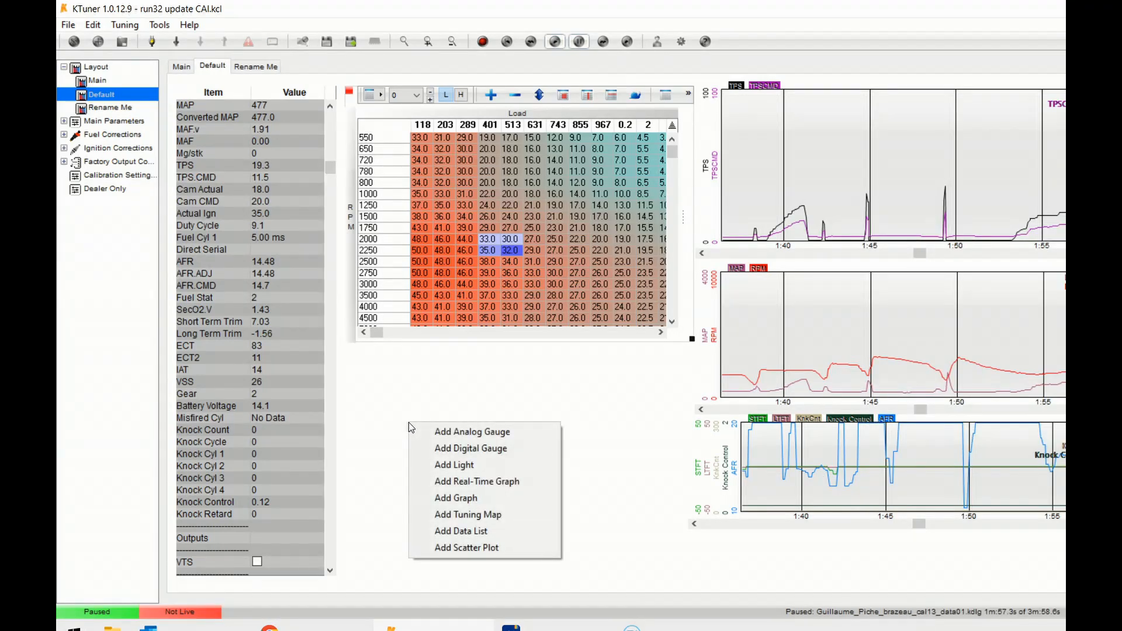
click(450, 448)
right_click(447, 443)
mouse_move(496, 456)
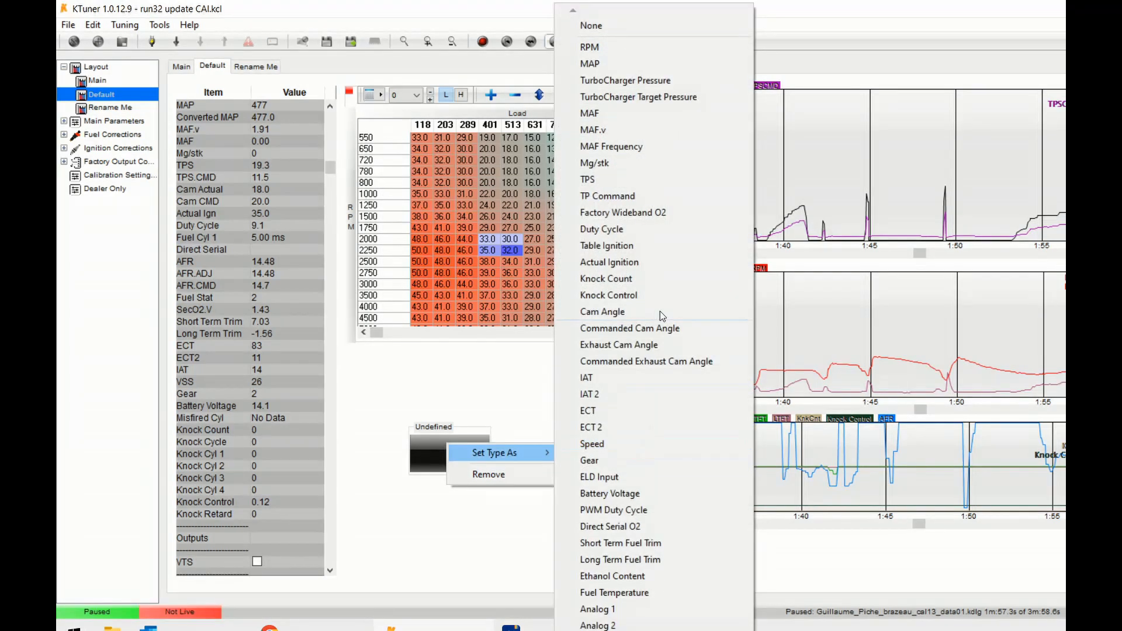
click(657, 51)
drag(454, 439, 391, 524)
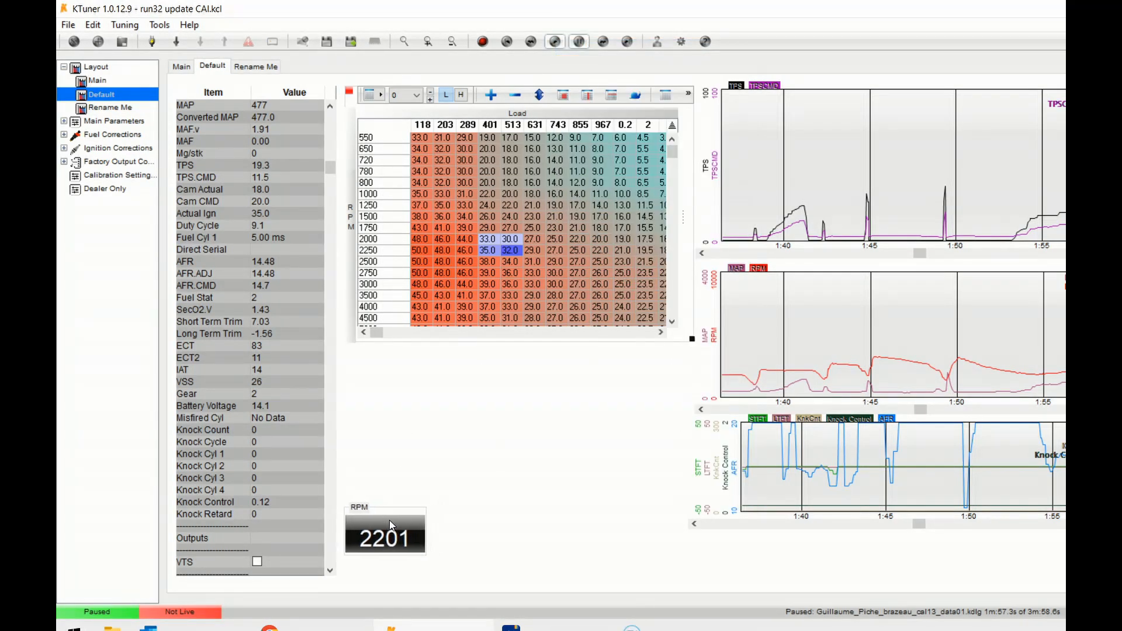
Step: Add a second digital gauge beside the RPM gauge and set it to show ECT
right_click(461, 540)
click(525, 428)
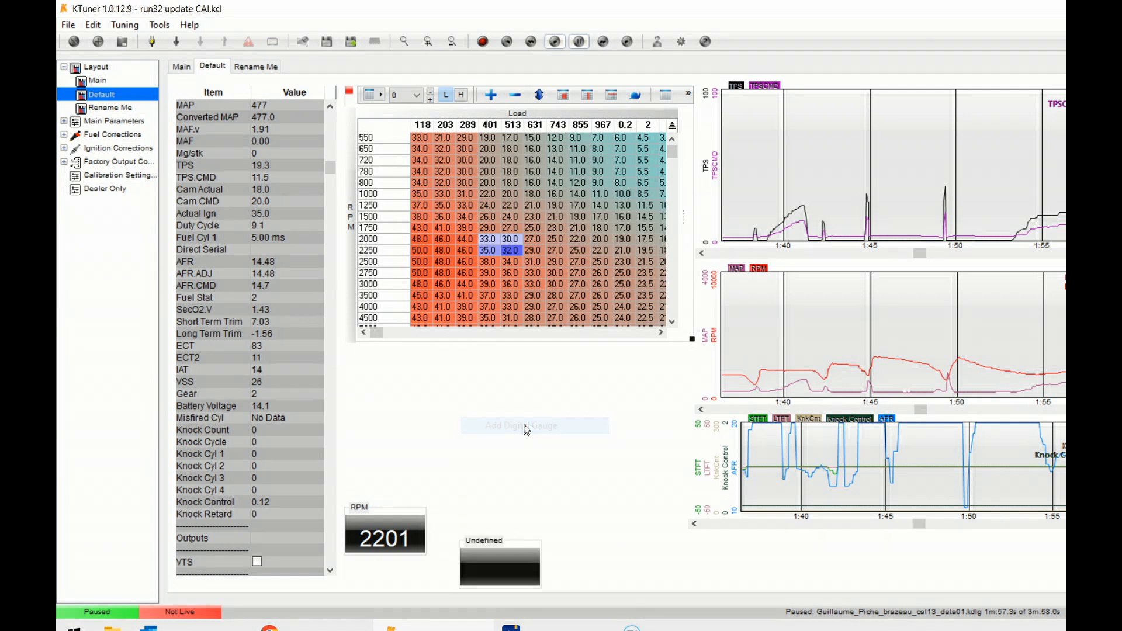
drag(492, 542, 467, 516)
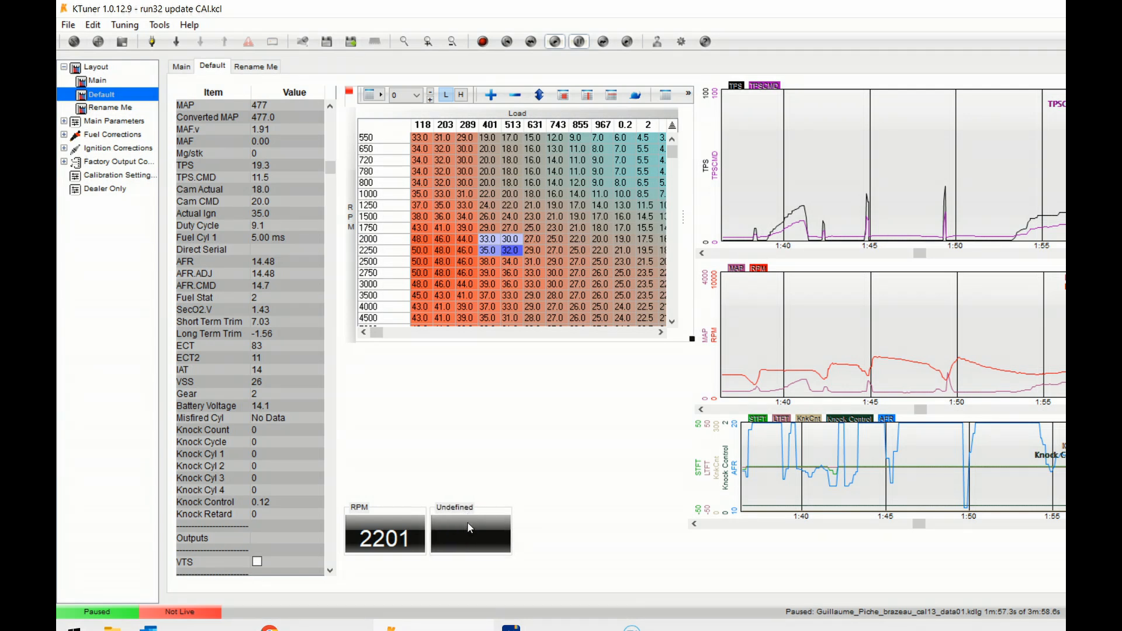
right_click(467, 524)
mouse_move(514, 538)
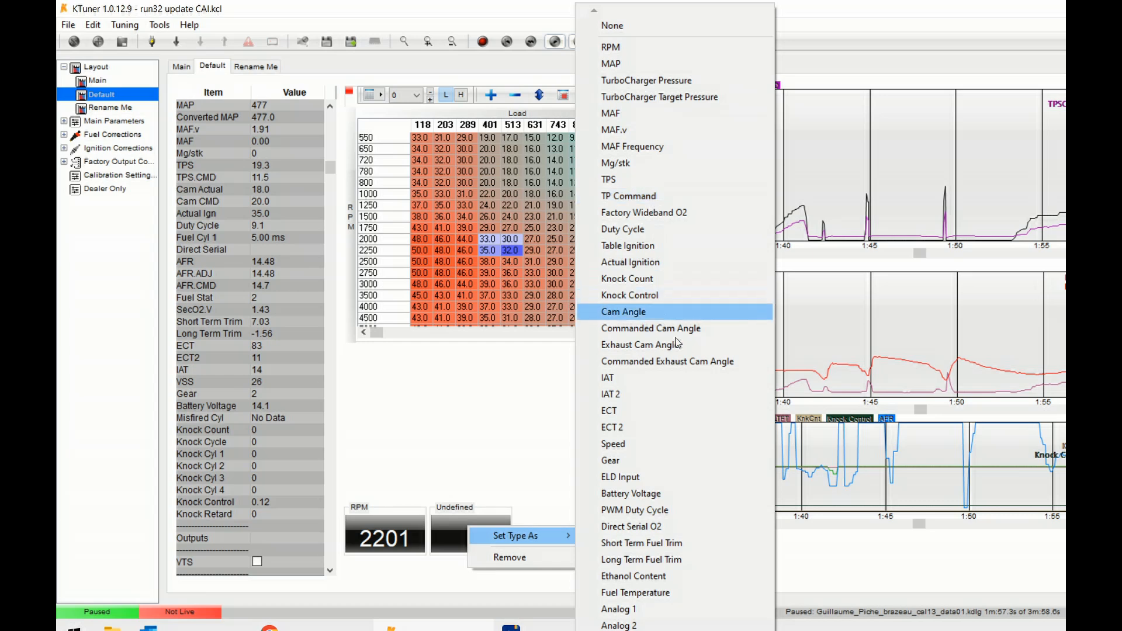
click(619, 415)
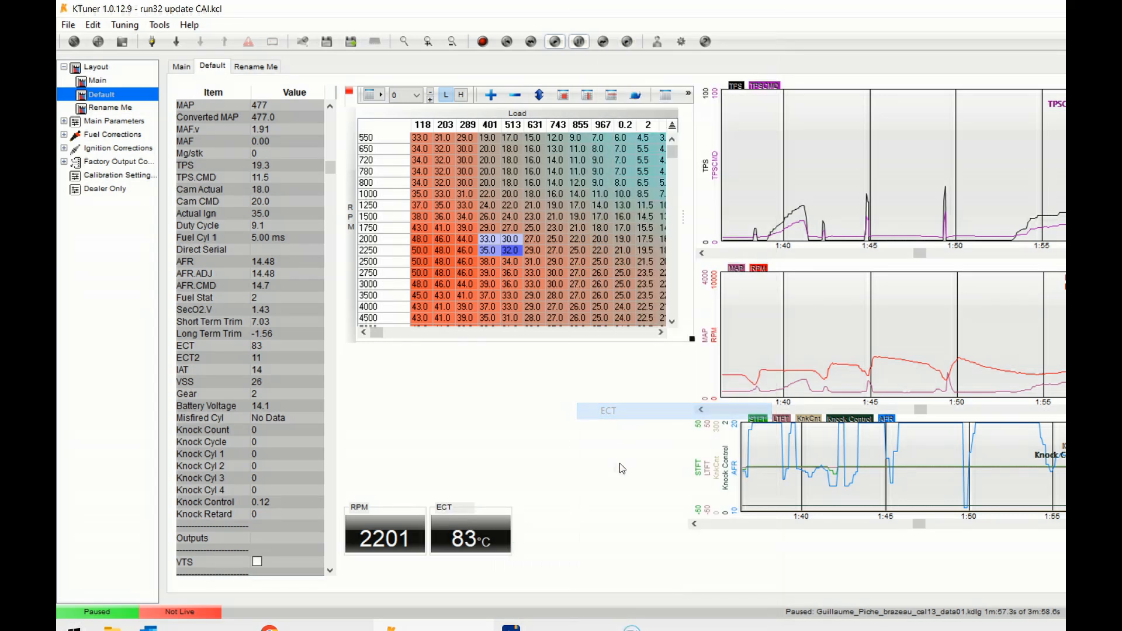
Step: Add a third digital gauge beside the ECT gauge and set it to show Duty Cycle
right_click(535, 527)
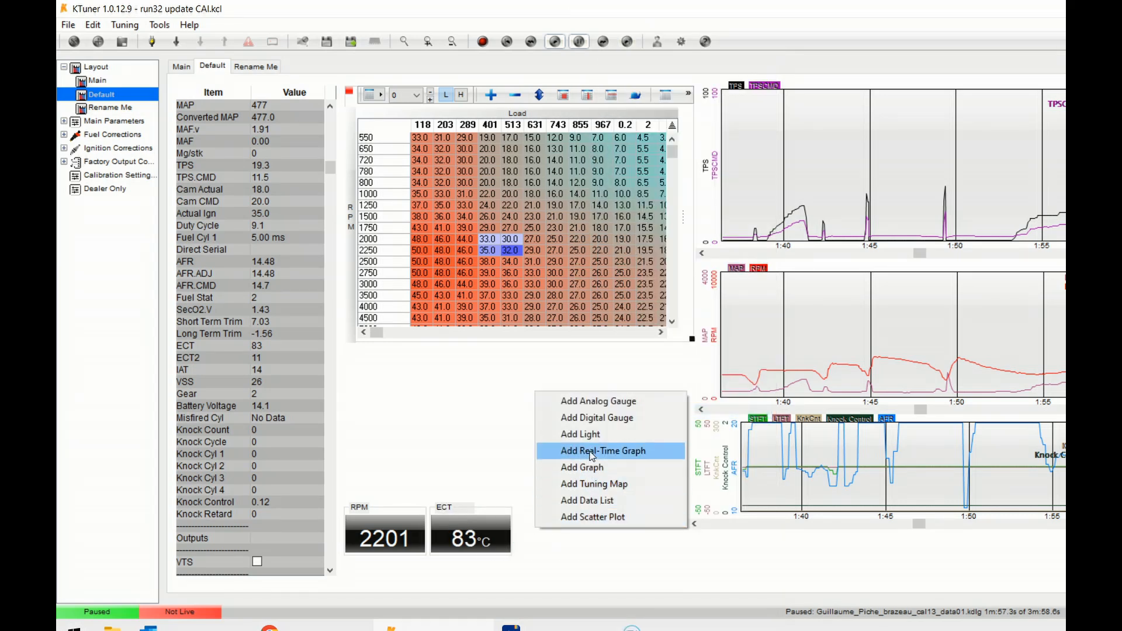
click(591, 417)
drag(574, 537, 554, 513)
right_click(551, 532)
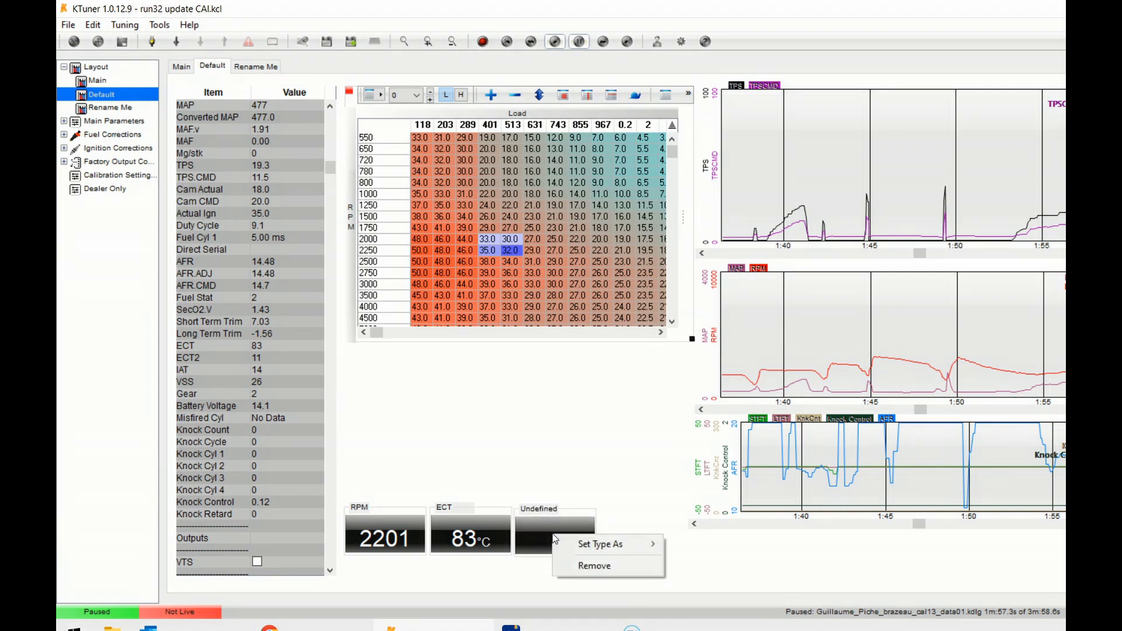
mouse_move(610, 545)
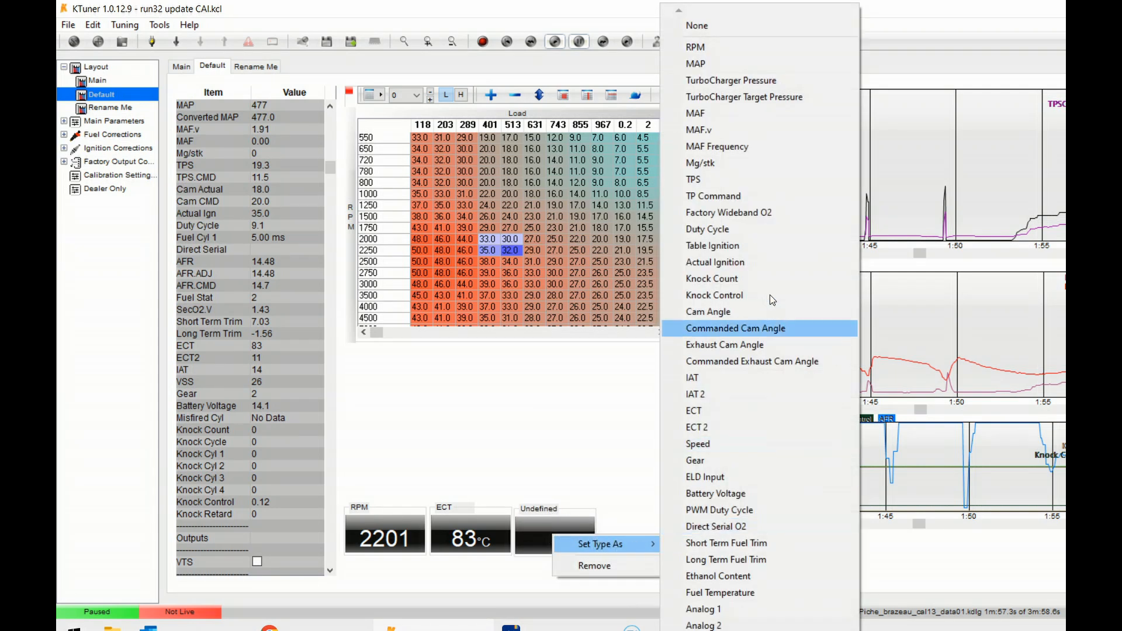
click(754, 229)
Step: Add a fourth digital gauge beside the Duty Cycle gauge and set it to show Factory Wideband O2
right_click(618, 534)
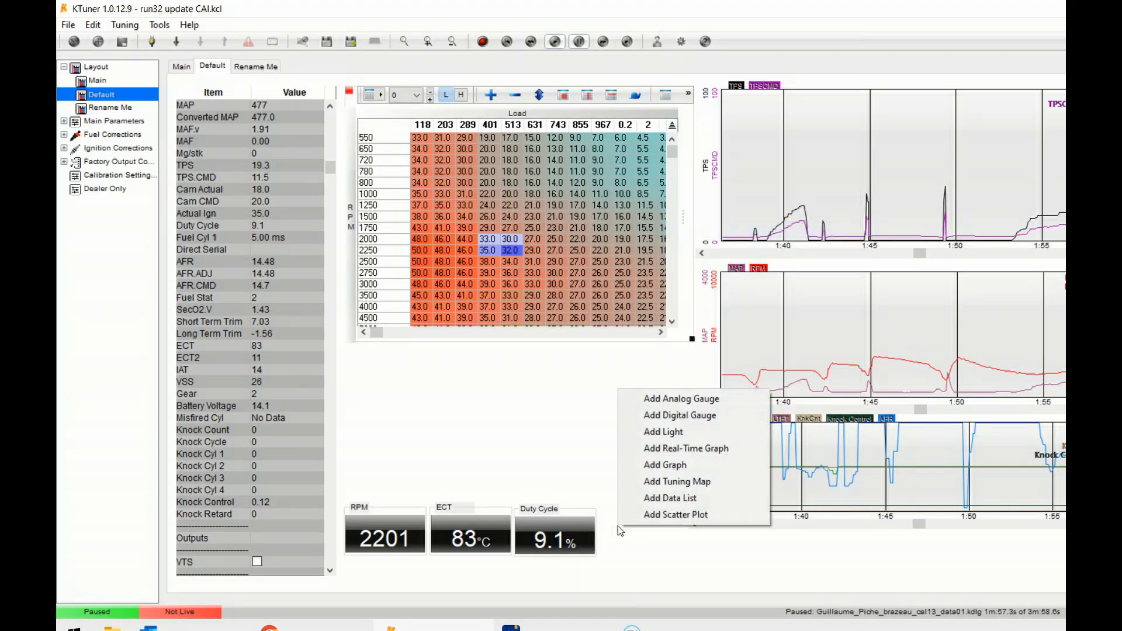
click(689, 416)
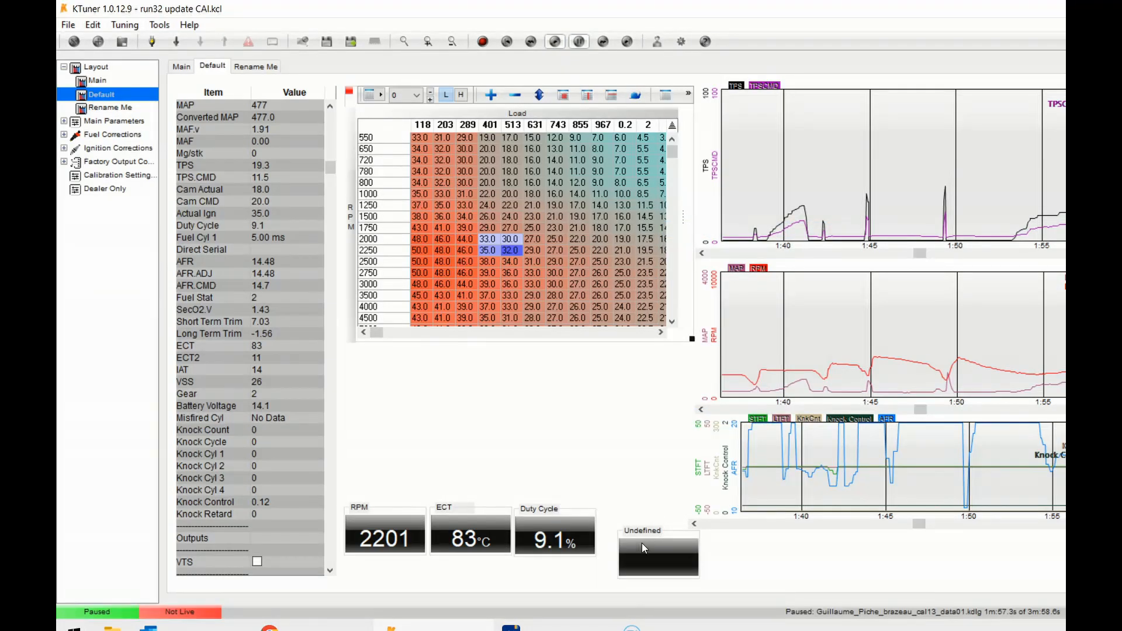
drag(639, 532, 617, 509)
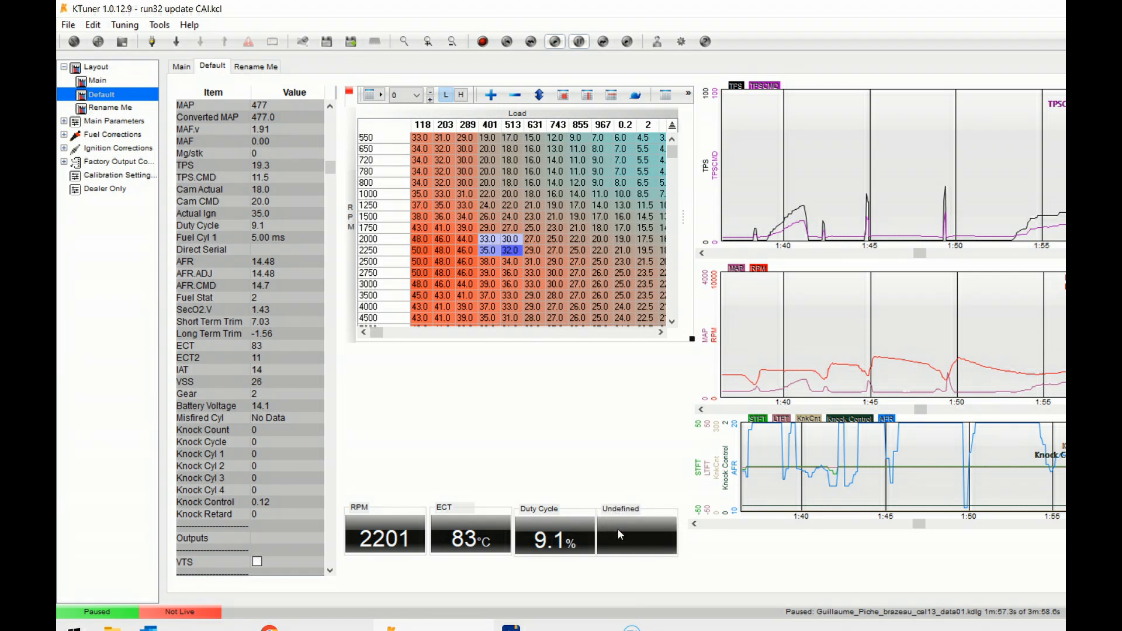
right_click(615, 536)
mouse_move(679, 545)
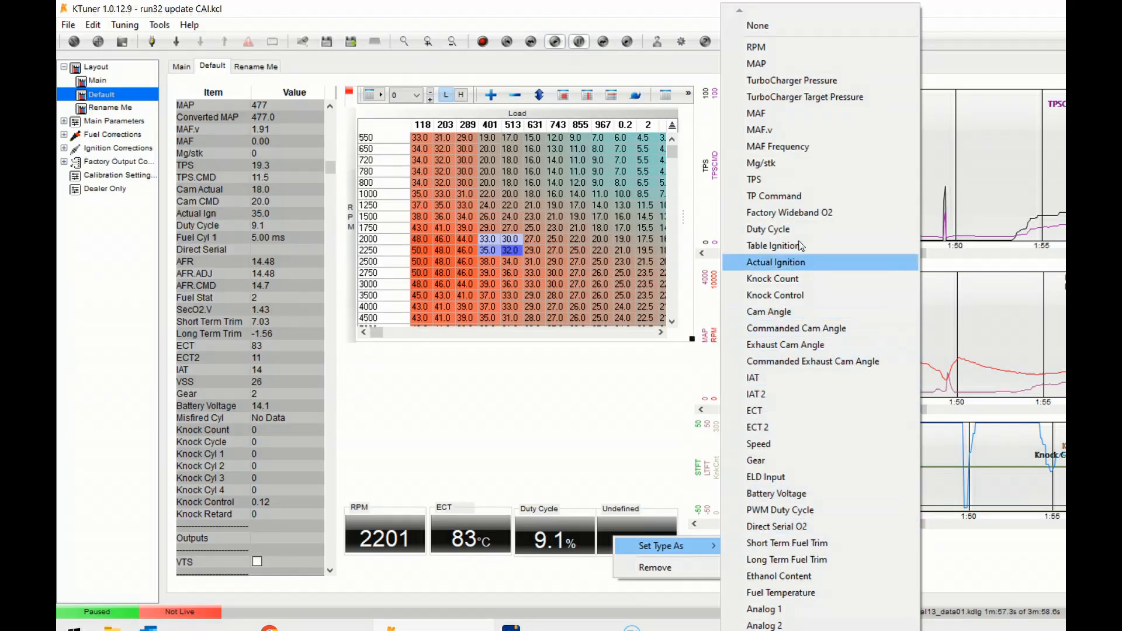
click(798, 219)
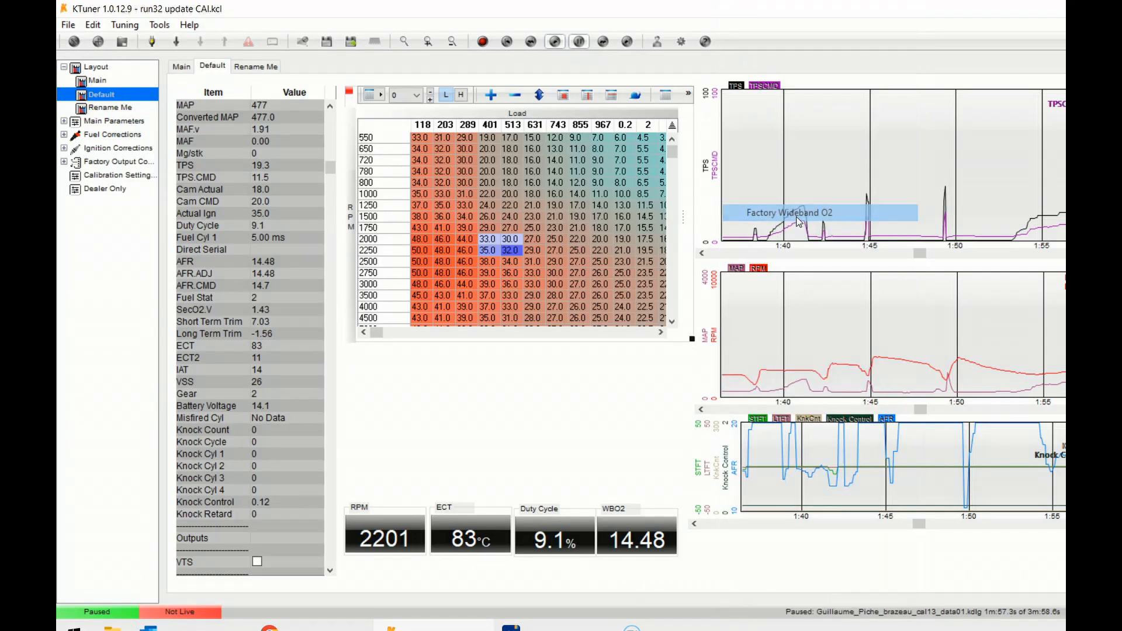
right_click(720, 552)
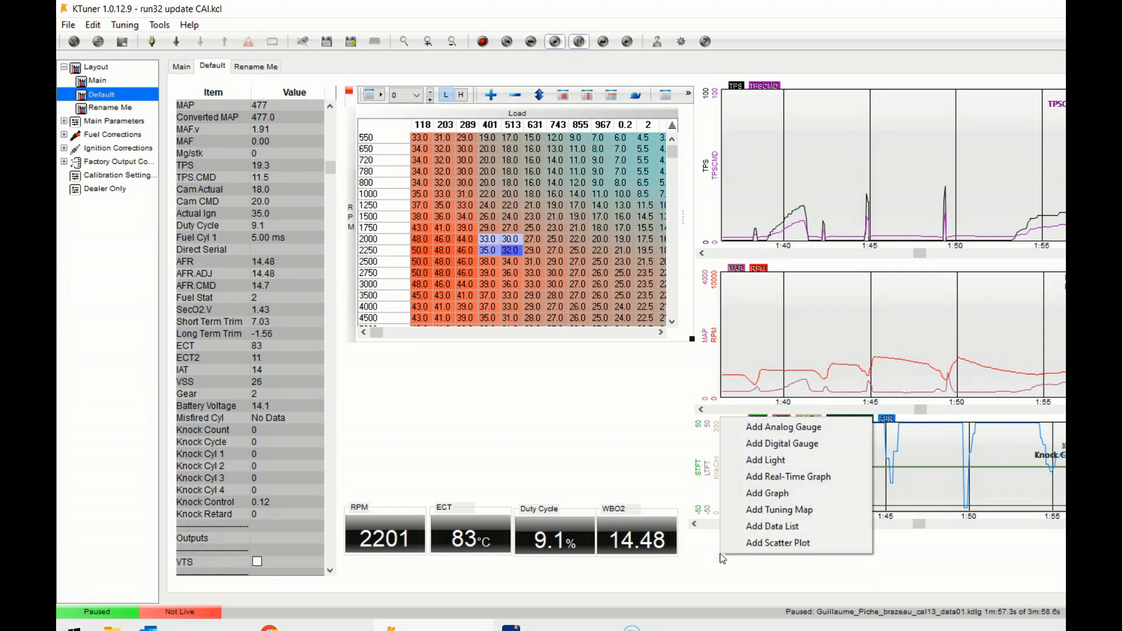
click(1032, 548)
Step: Add the Commanded Cam Angle and Actual Cam Angle traces to the TPS graph
right_click(908, 168)
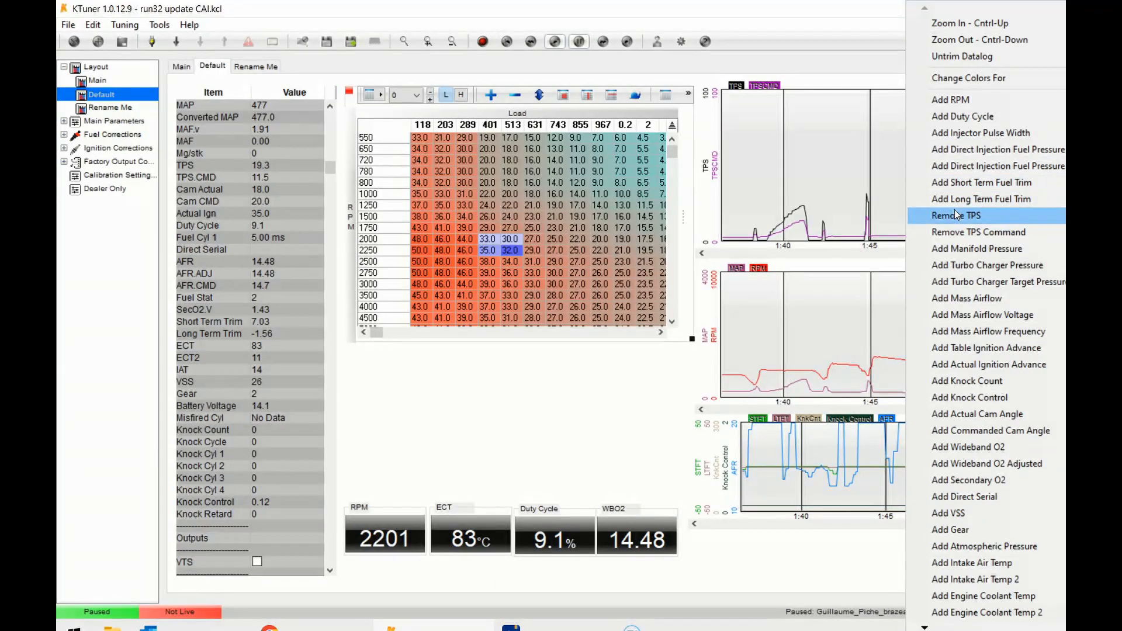
click(987, 433)
right_click(879, 165)
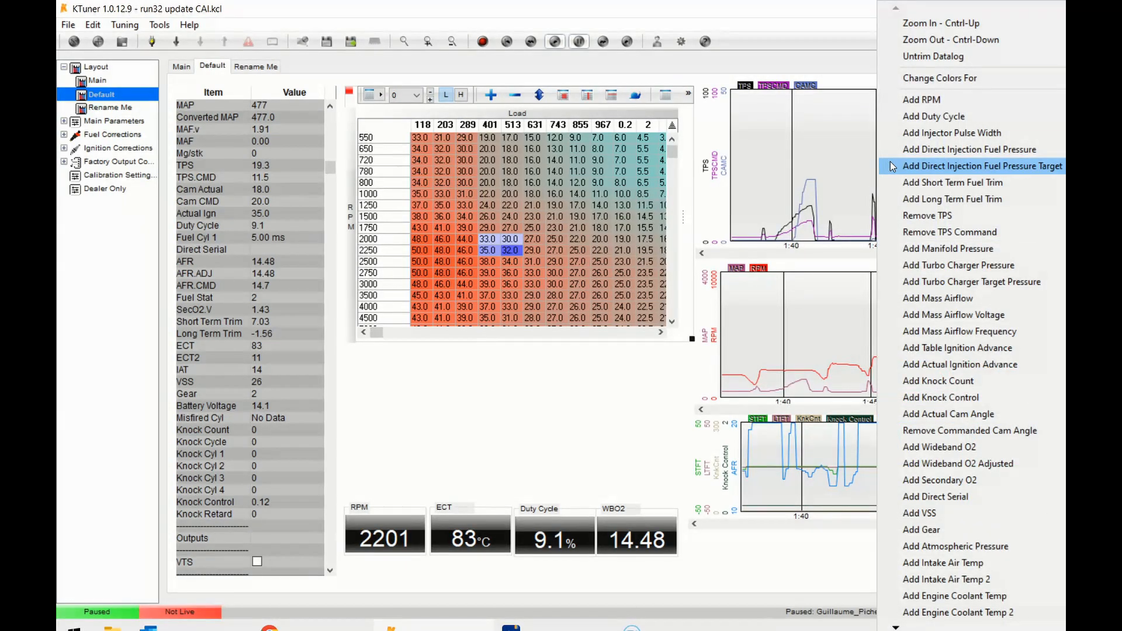
click(970, 414)
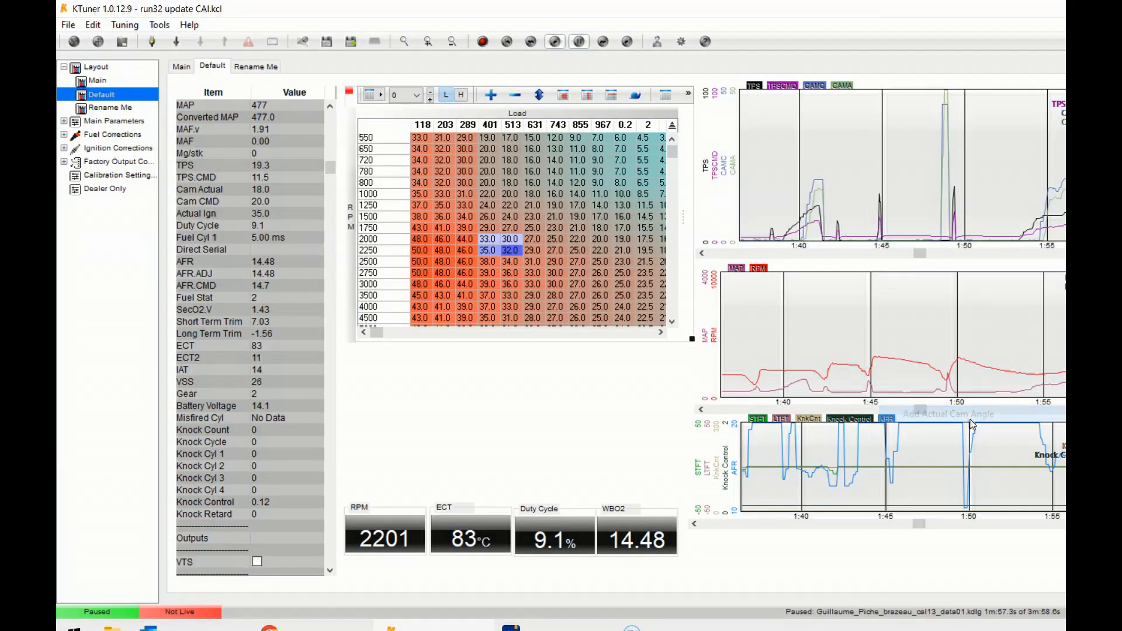
Step: Play the datalog briefly to check the gauges and traces, and review the table types offered for the tuning map
key(space)
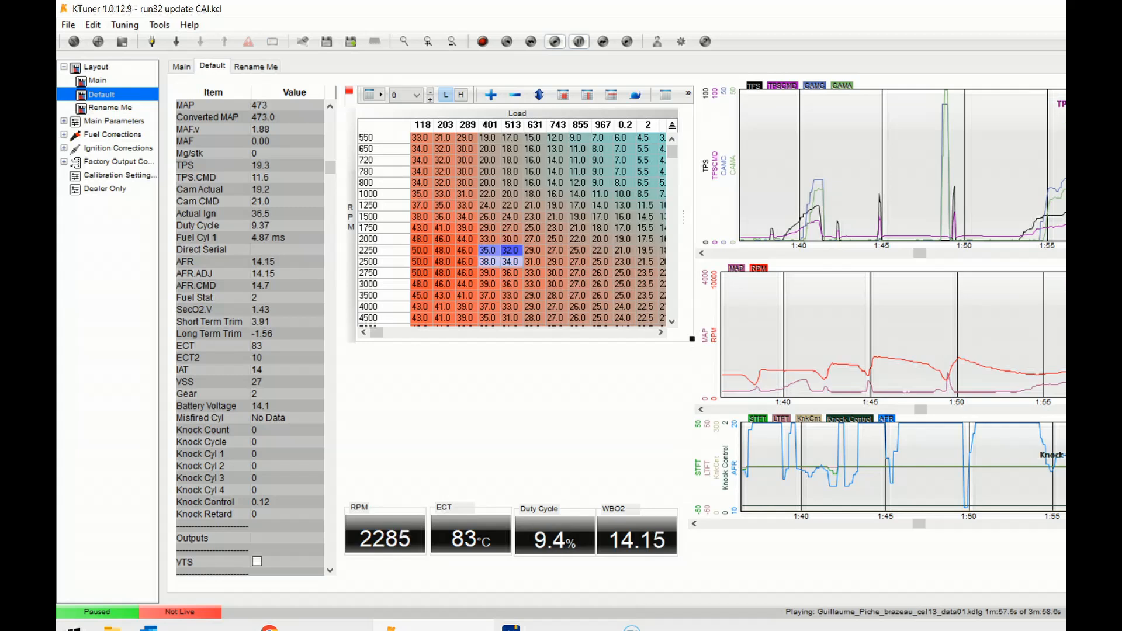
click(1069, 196)
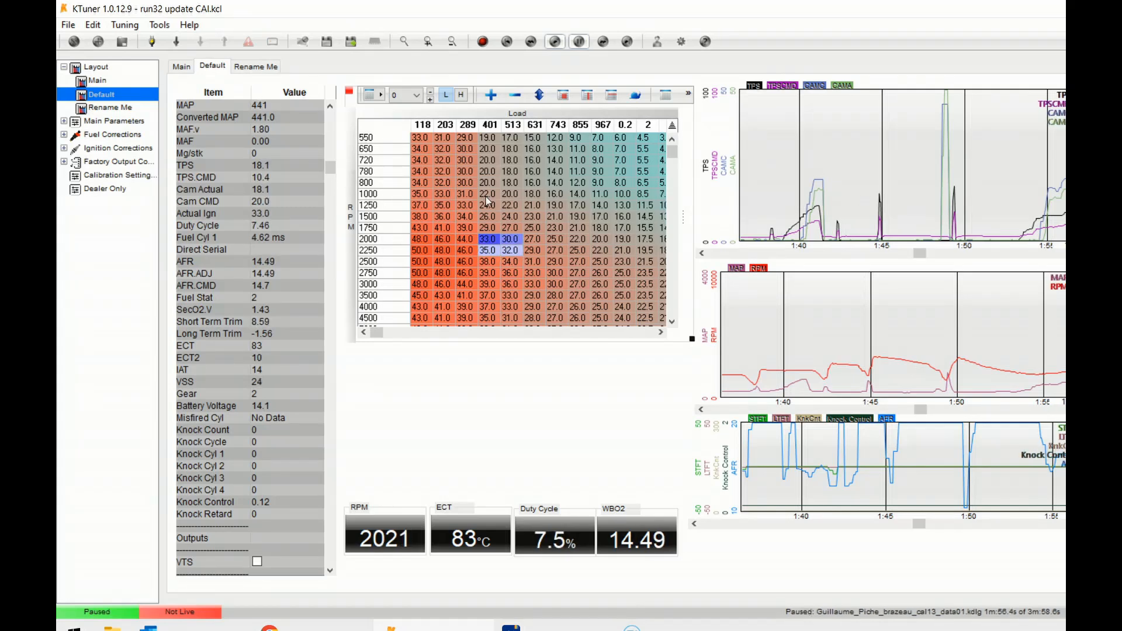
click(381, 96)
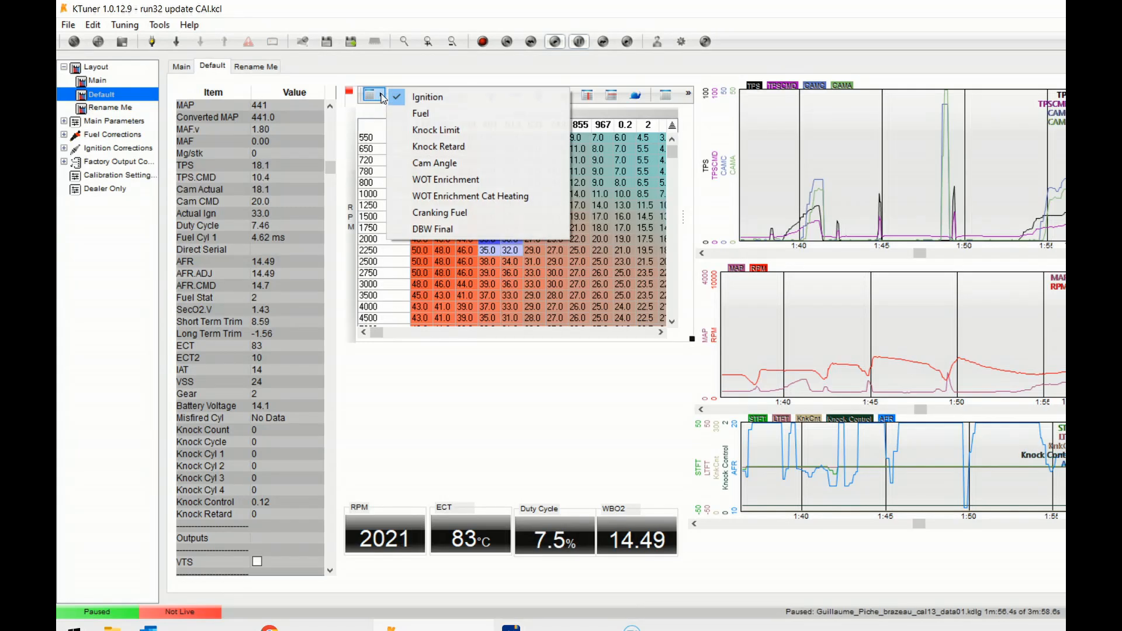
click(621, 217)
click(484, 198)
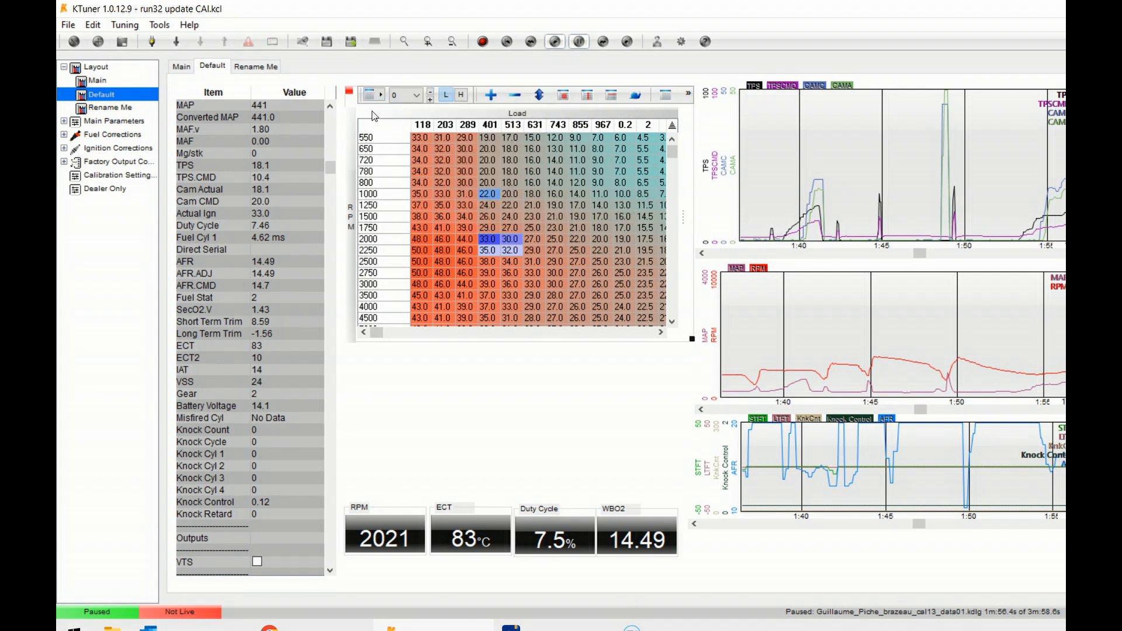
Step: Compare the low- and high-cam Ignition tables, and view the low-cam table at a cam angle of 45
click(370, 98)
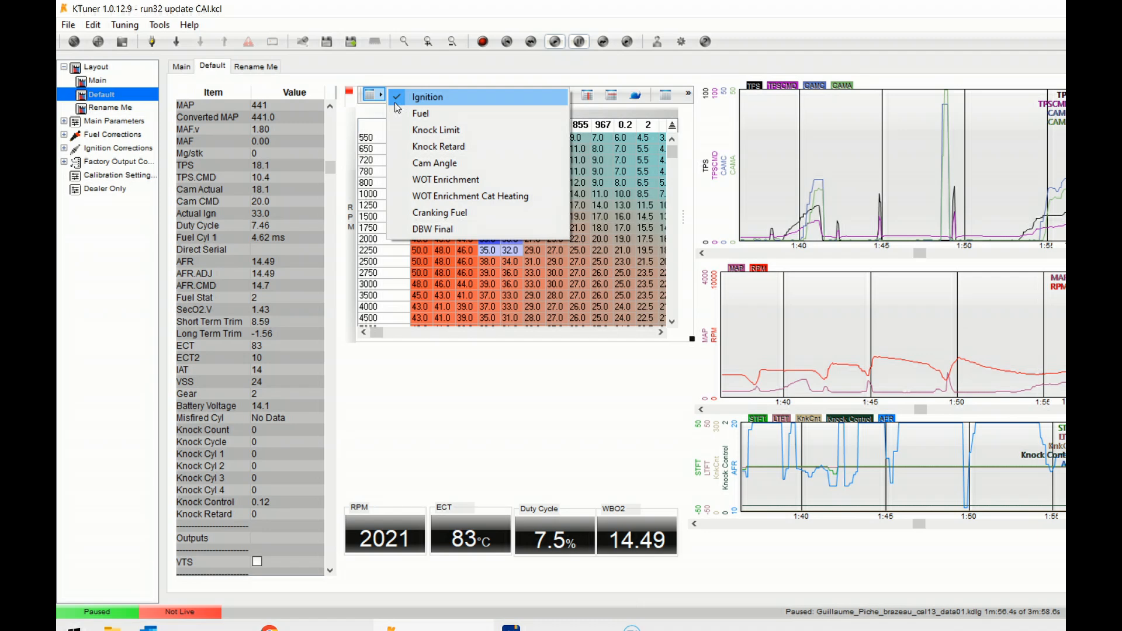
click(447, 98)
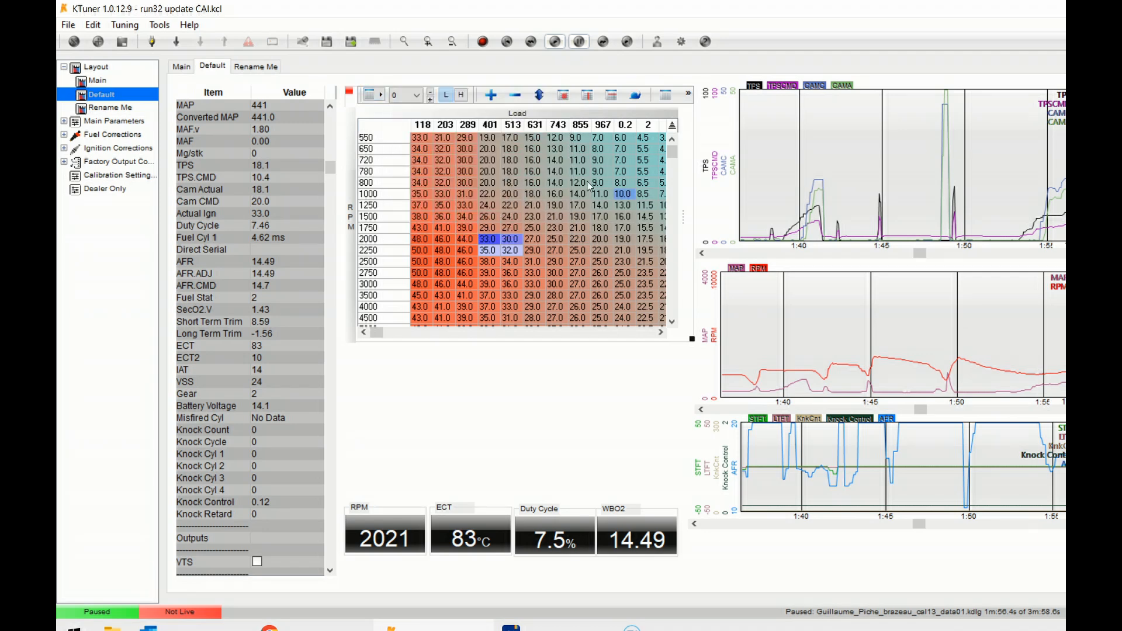
click(464, 98)
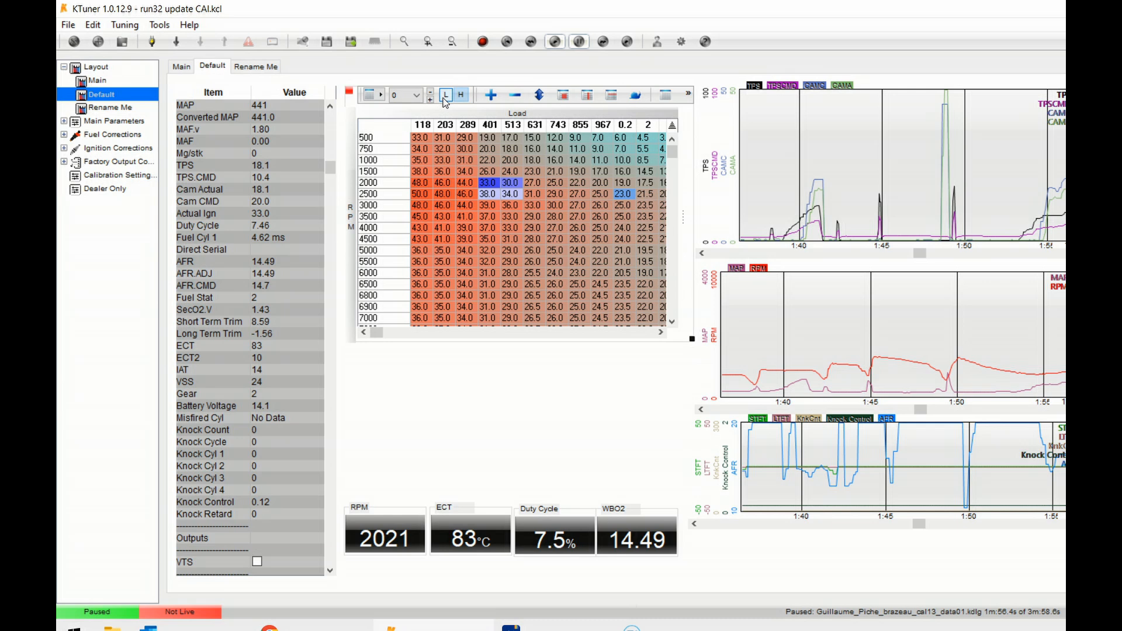
click(445, 96)
click(414, 99)
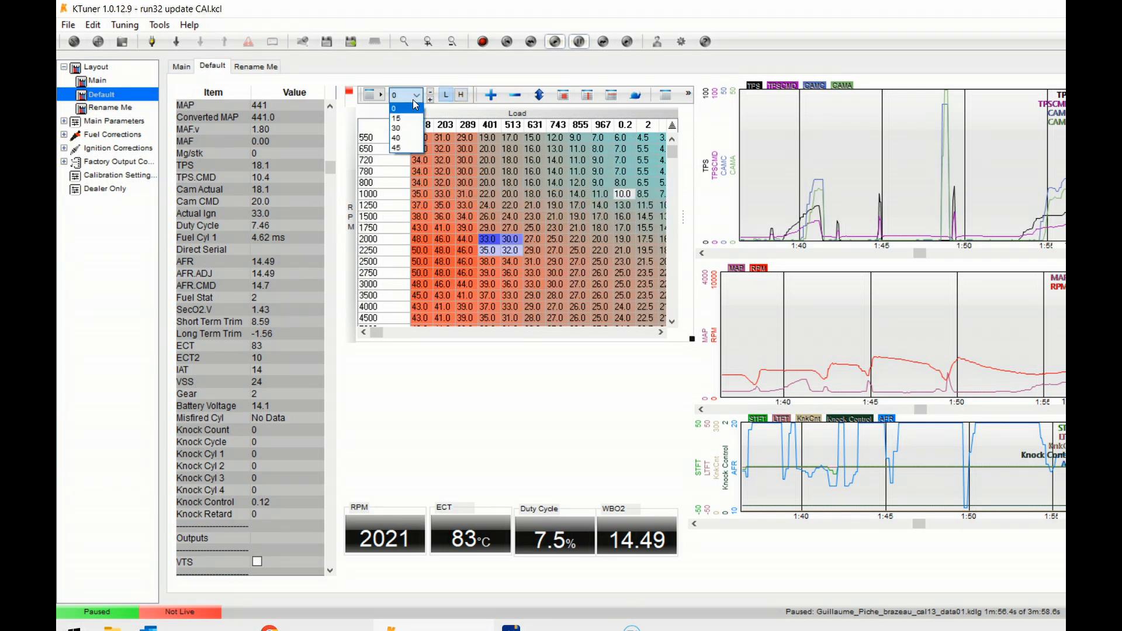
click(406, 148)
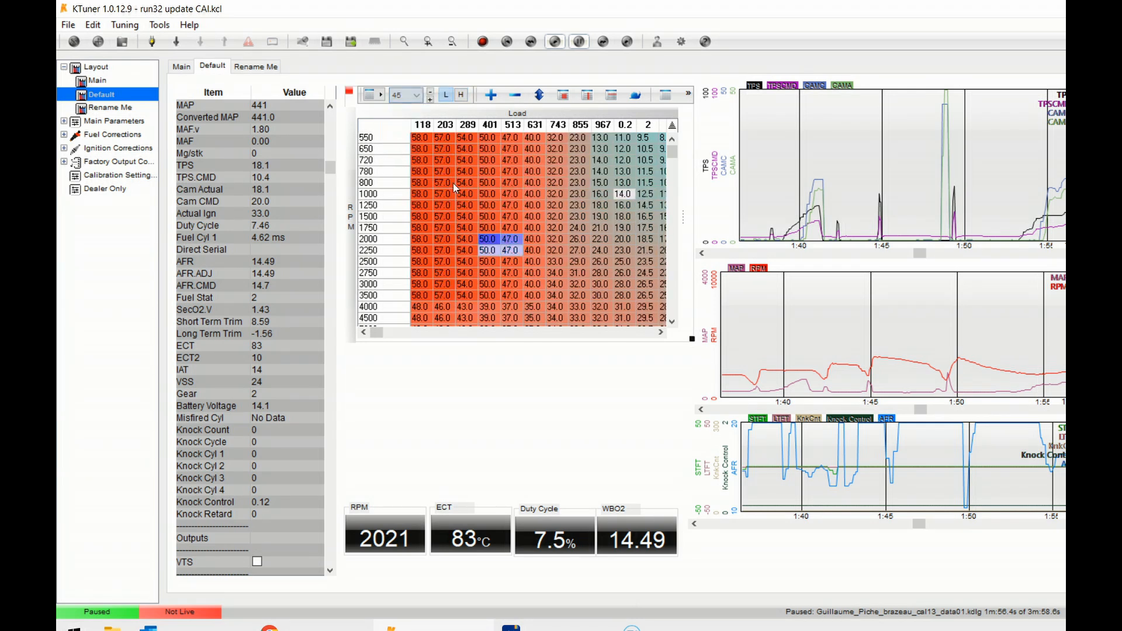
Step: Review the table types and cam angle choices available for the Ignition map
click(380, 95)
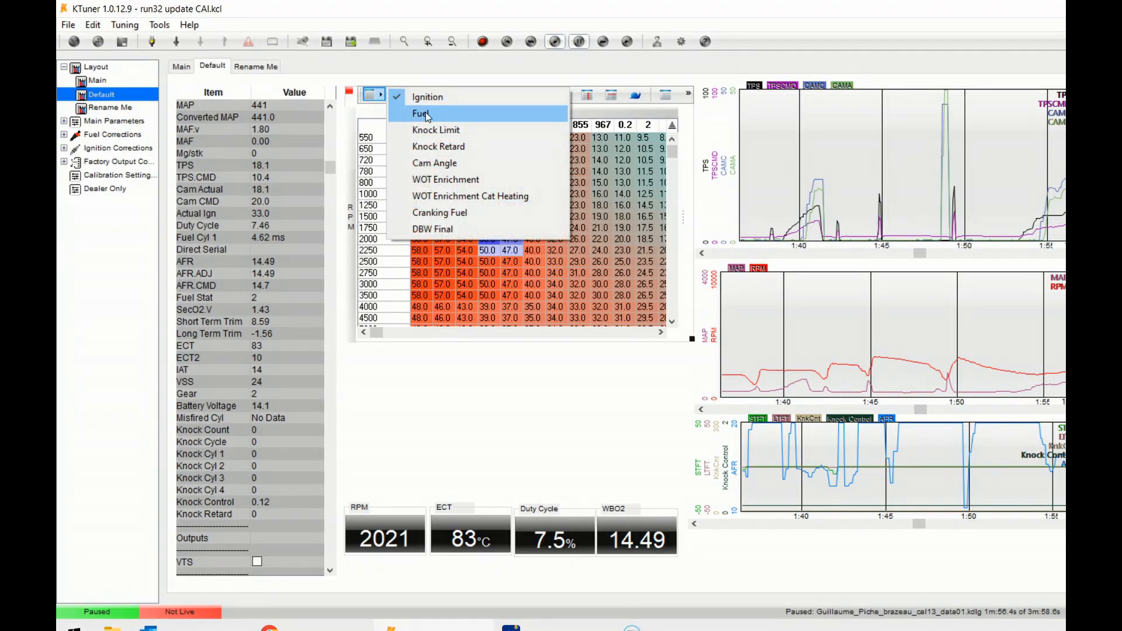
click(434, 96)
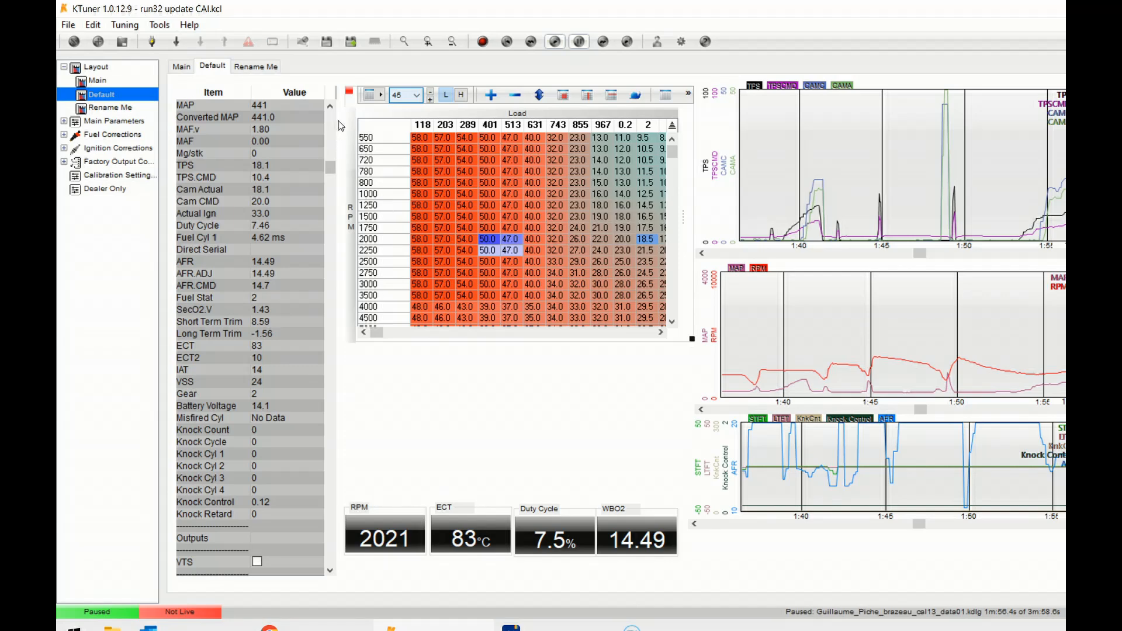
click(417, 96)
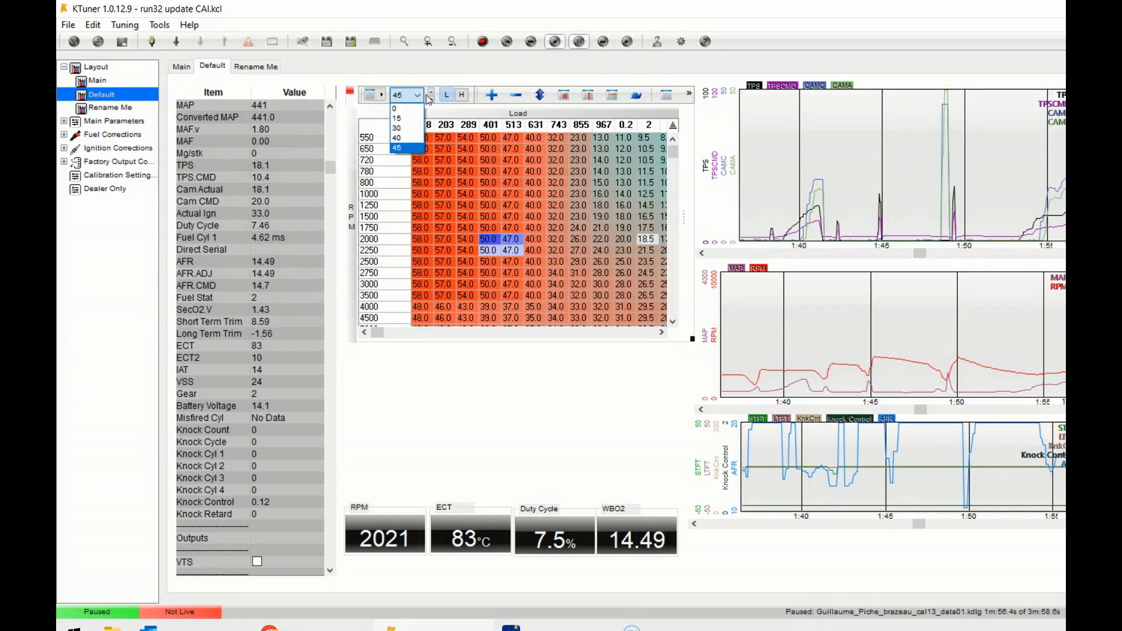
click(466, 100)
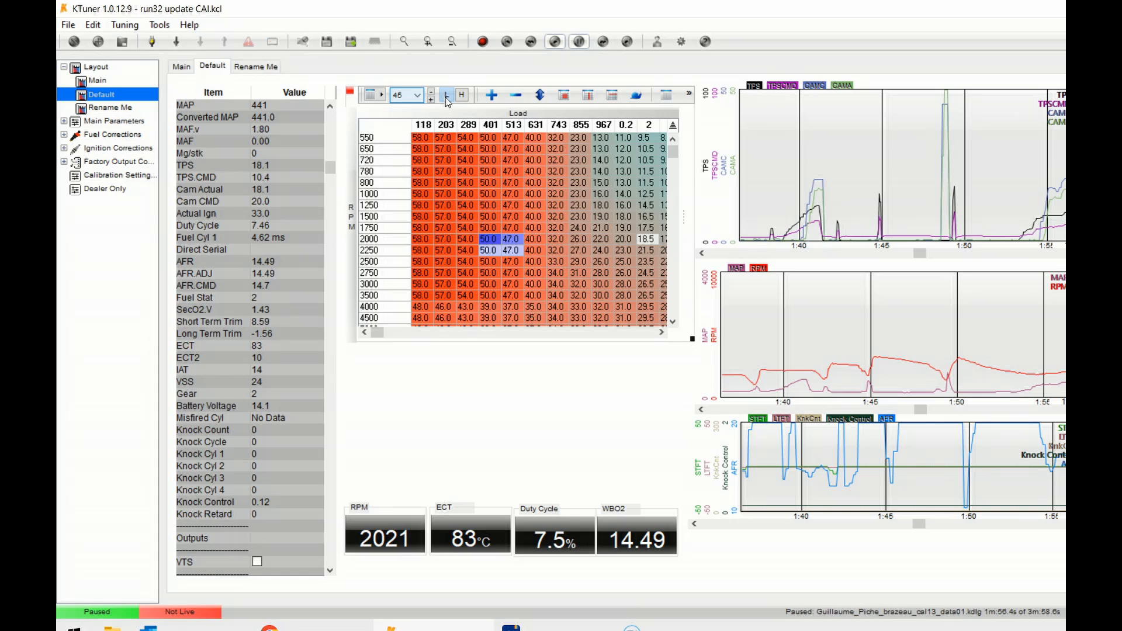
Step: Switch the tuning map to the high-cam Fuel table at cam angle 0
click(376, 95)
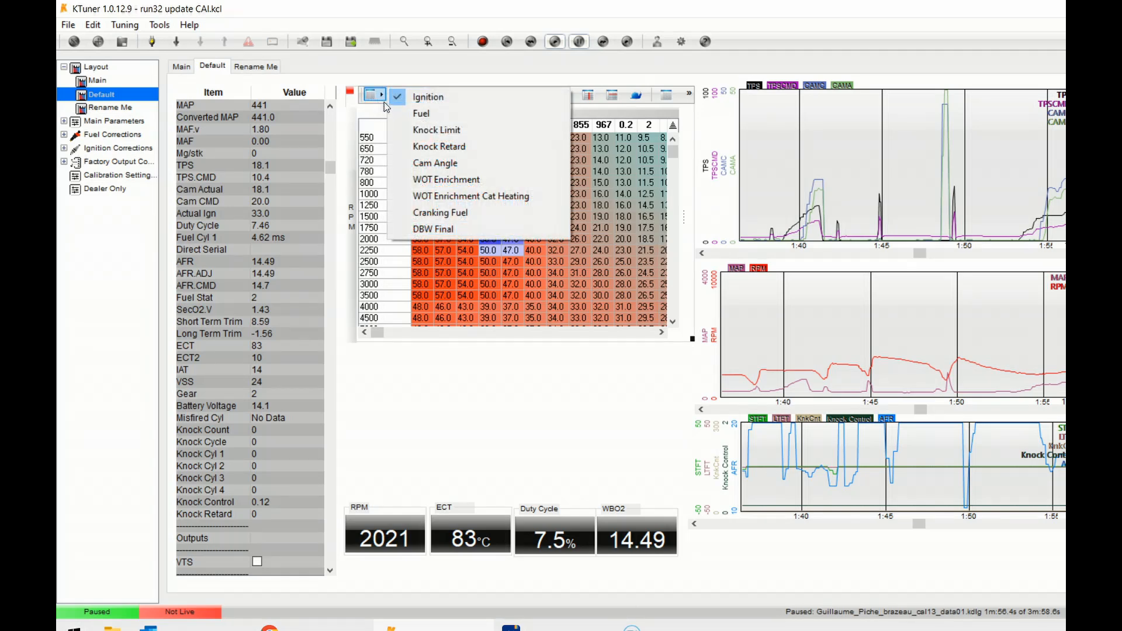
click(404, 114)
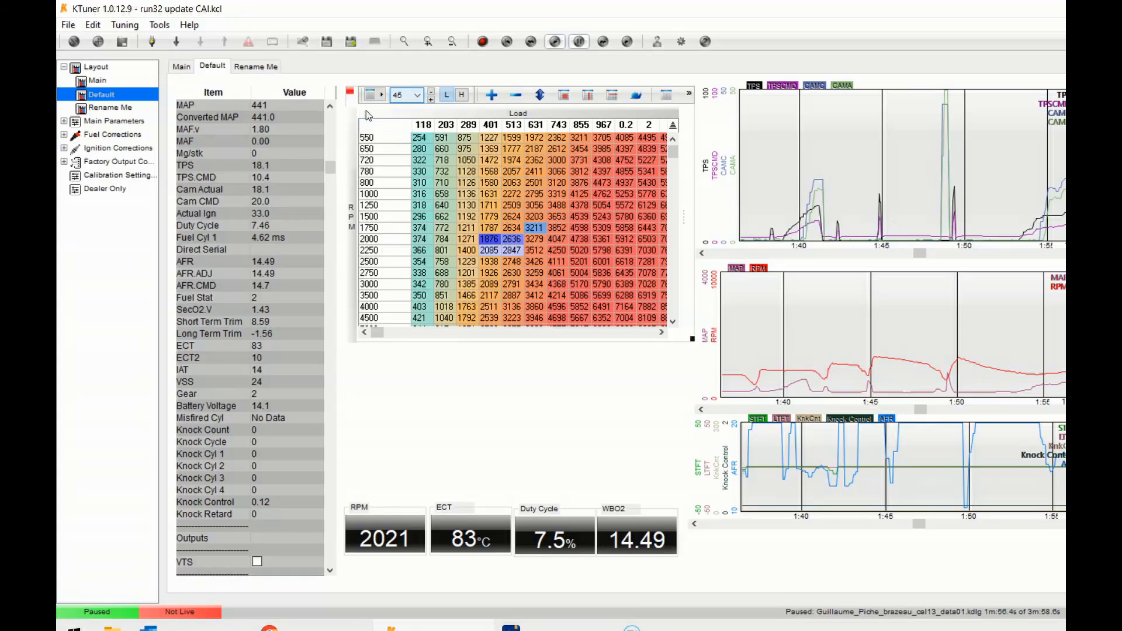
click(462, 95)
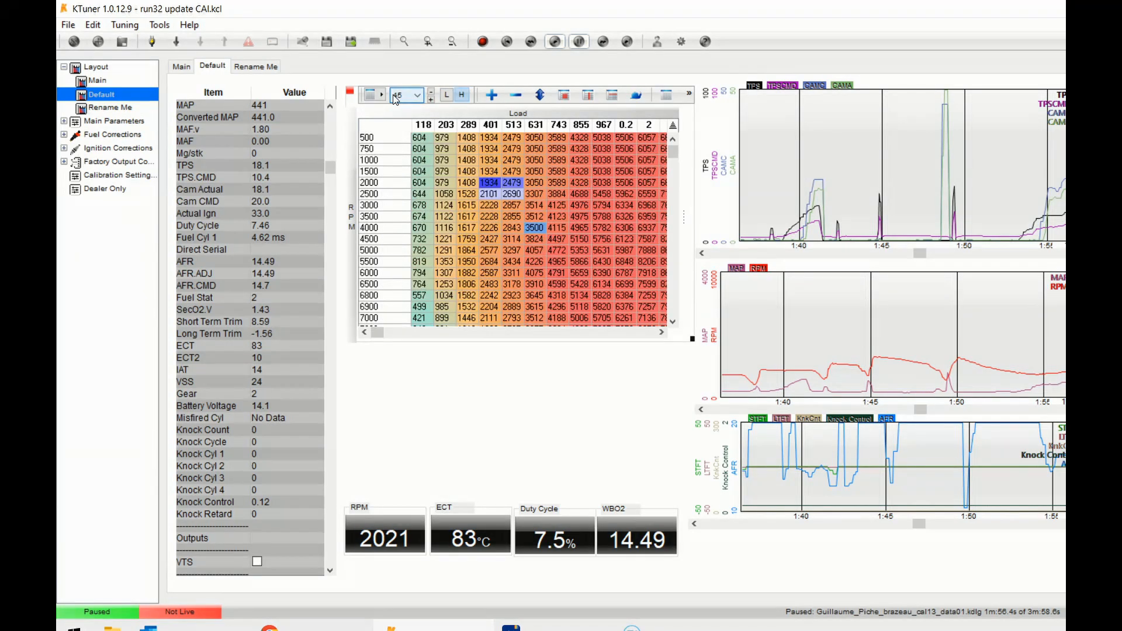
click(406, 95)
click(404, 114)
click(377, 94)
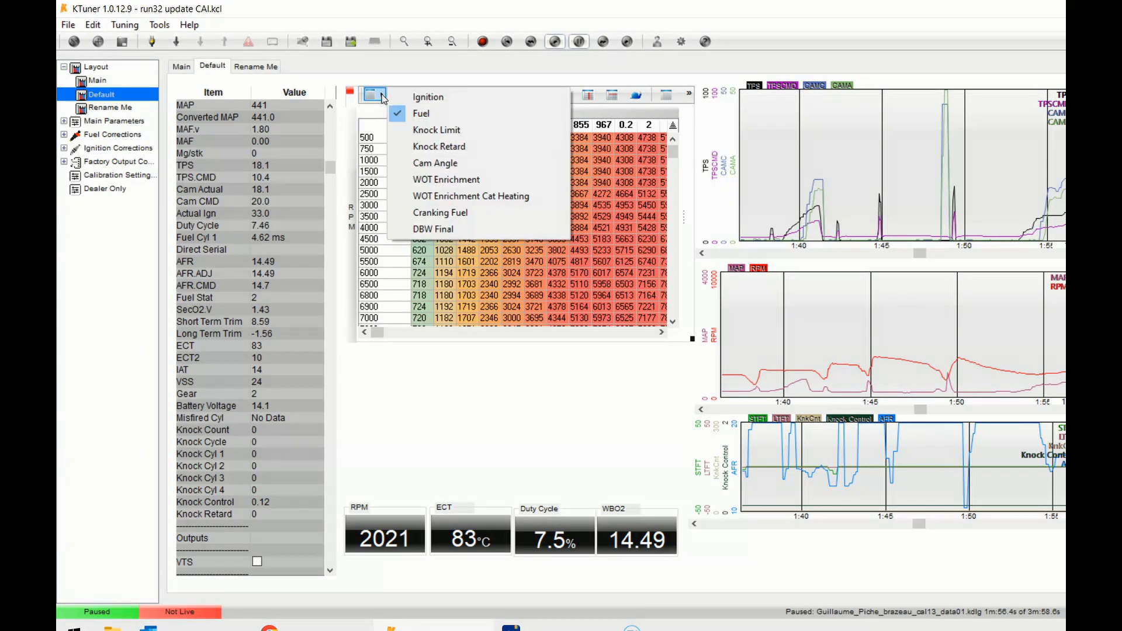
click(417, 116)
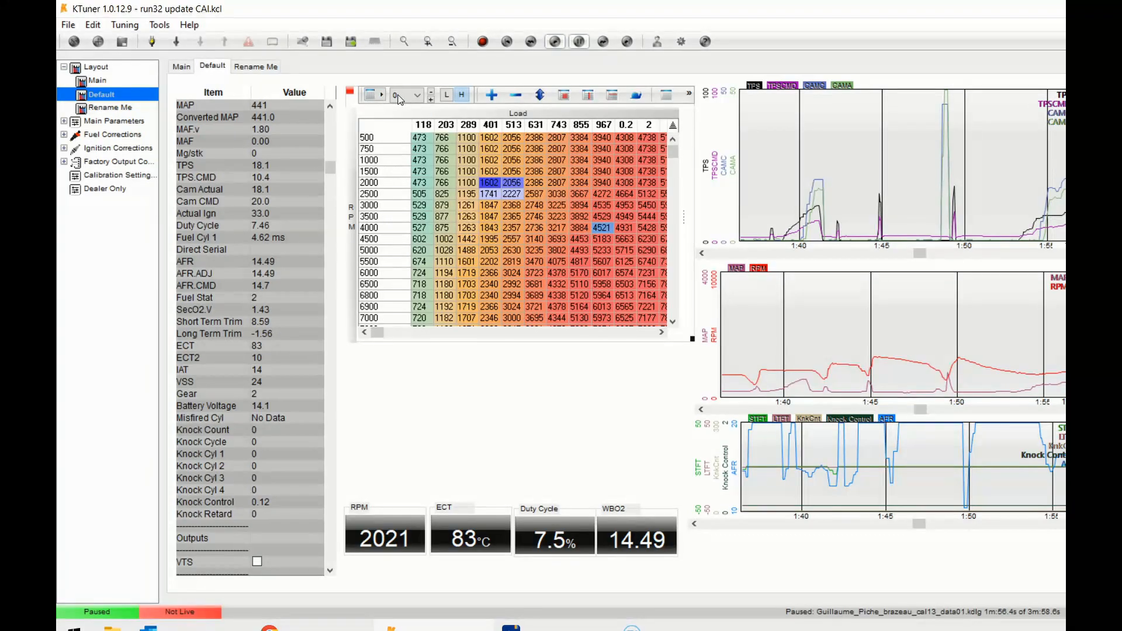
click(462, 98)
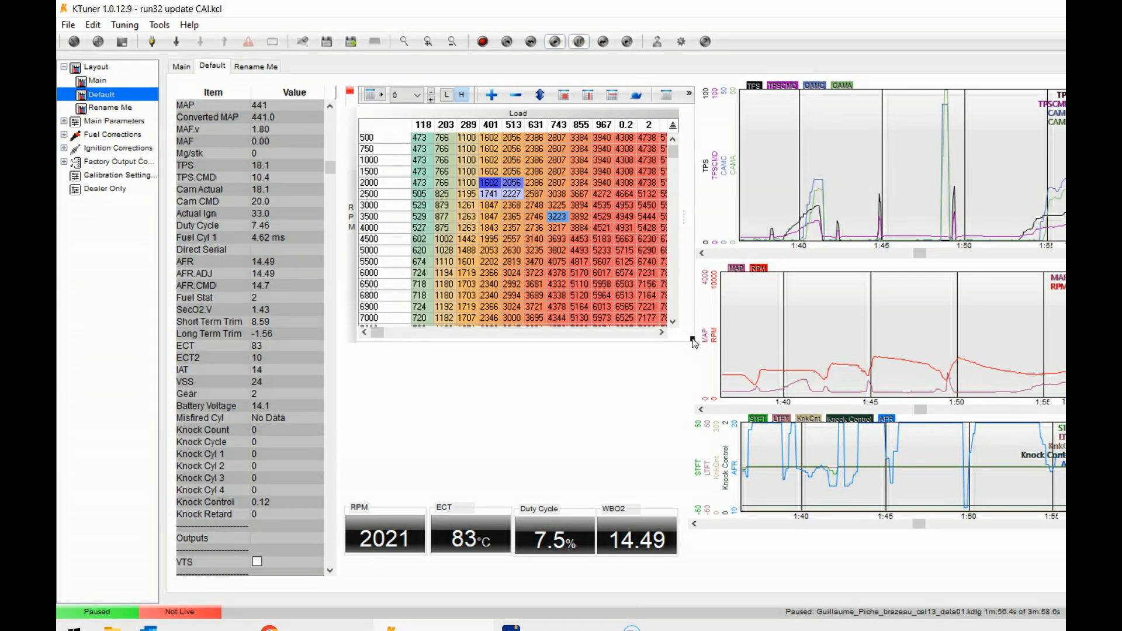
Step: Extend the tuning map's height to fit the rows through 8000 RPM, and review the other table types it offers
drag(693, 343, 692, 391)
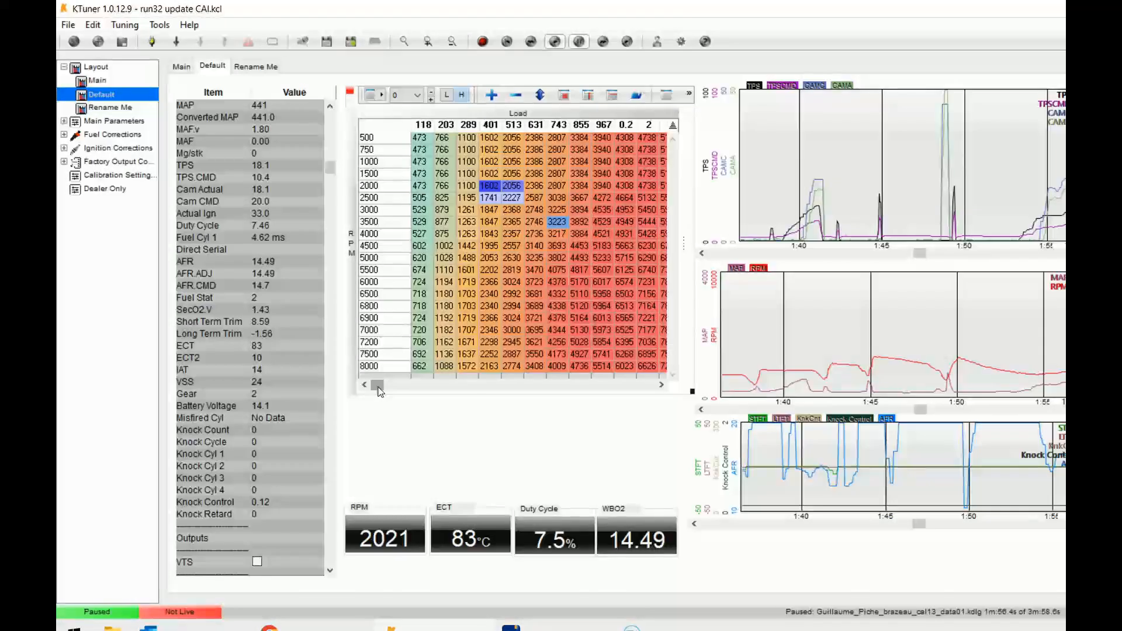
mouse_move(377, 385)
mouse_down()
mouse_move(535, 392)
mouse_move(374, 393)
mouse_up()
click(372, 95)
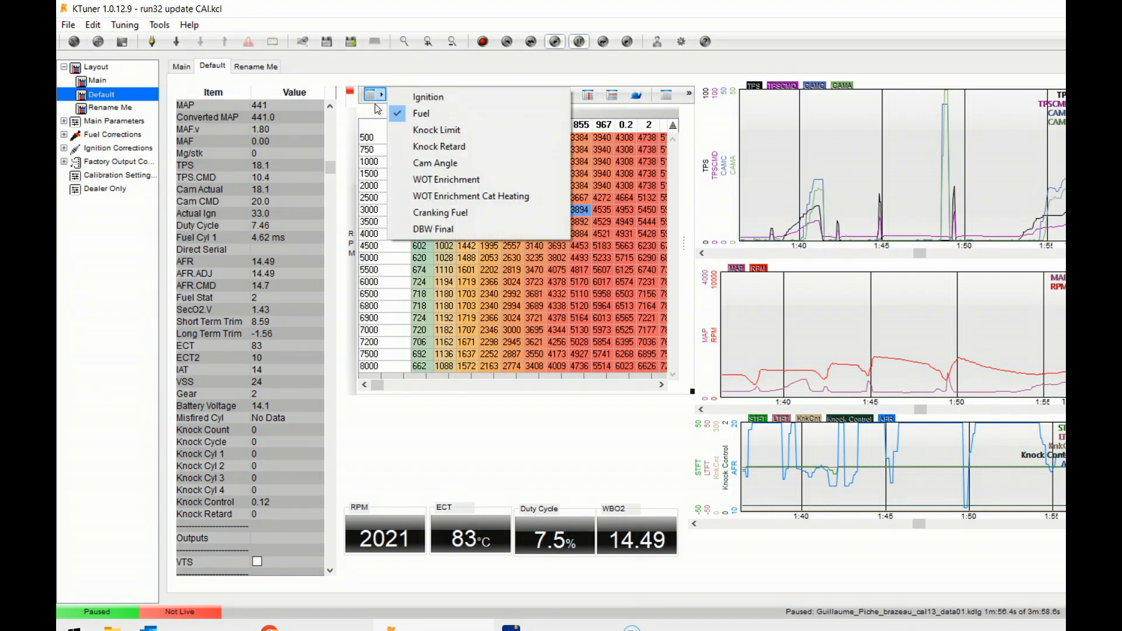
click(510, 321)
click(371, 95)
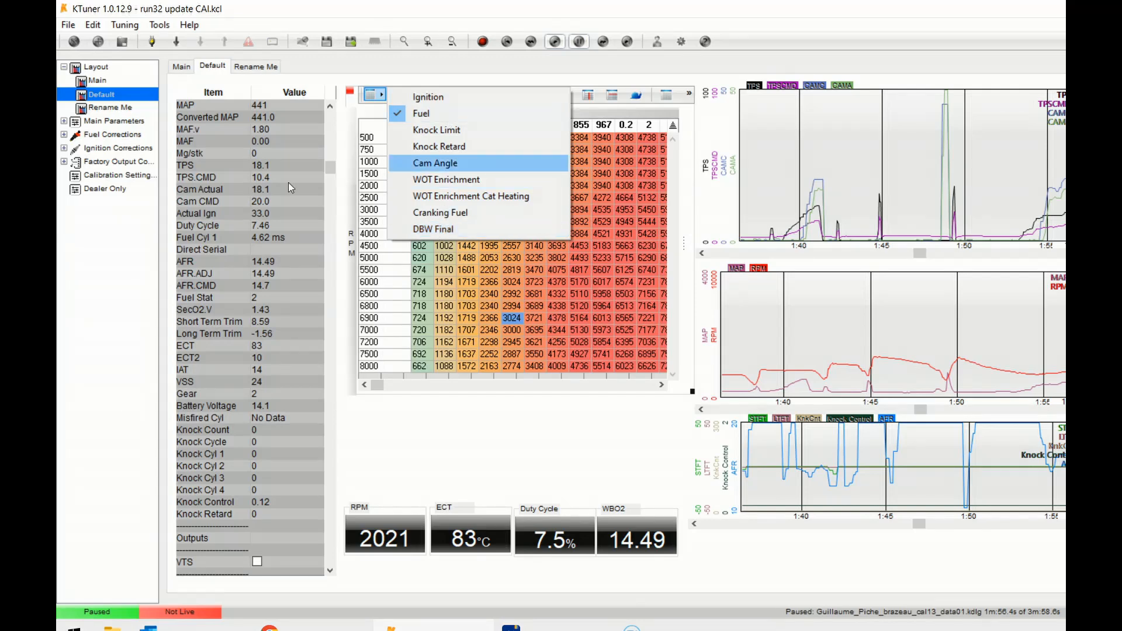
Step: Examine the Rev Limits and Basic 2-Step settings in the Main Parameters
click(64, 121)
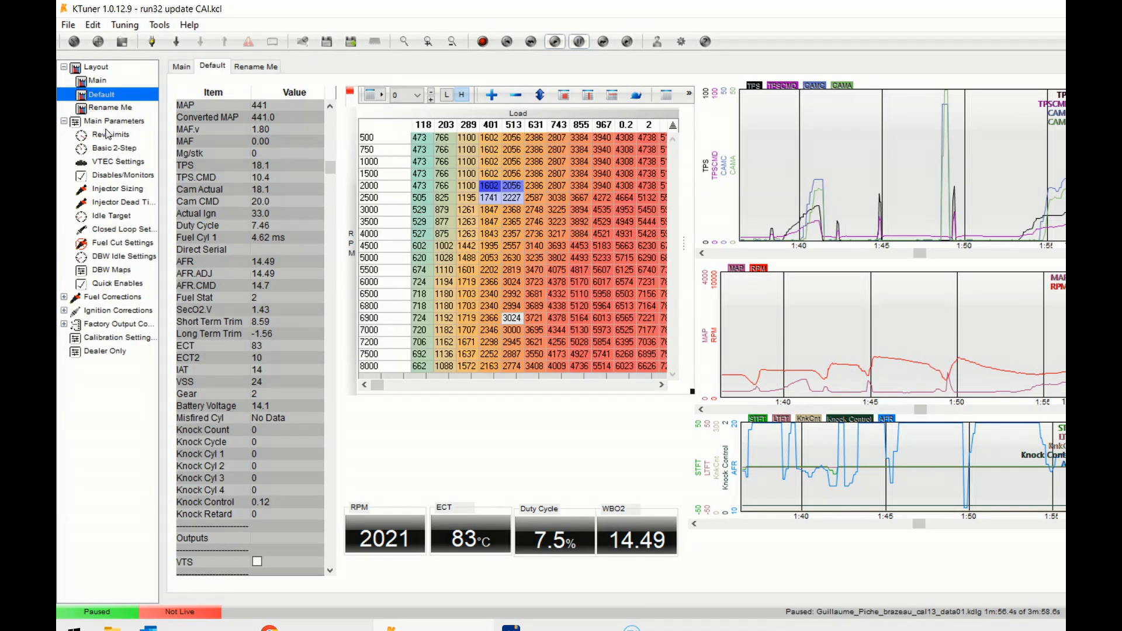
click(112, 138)
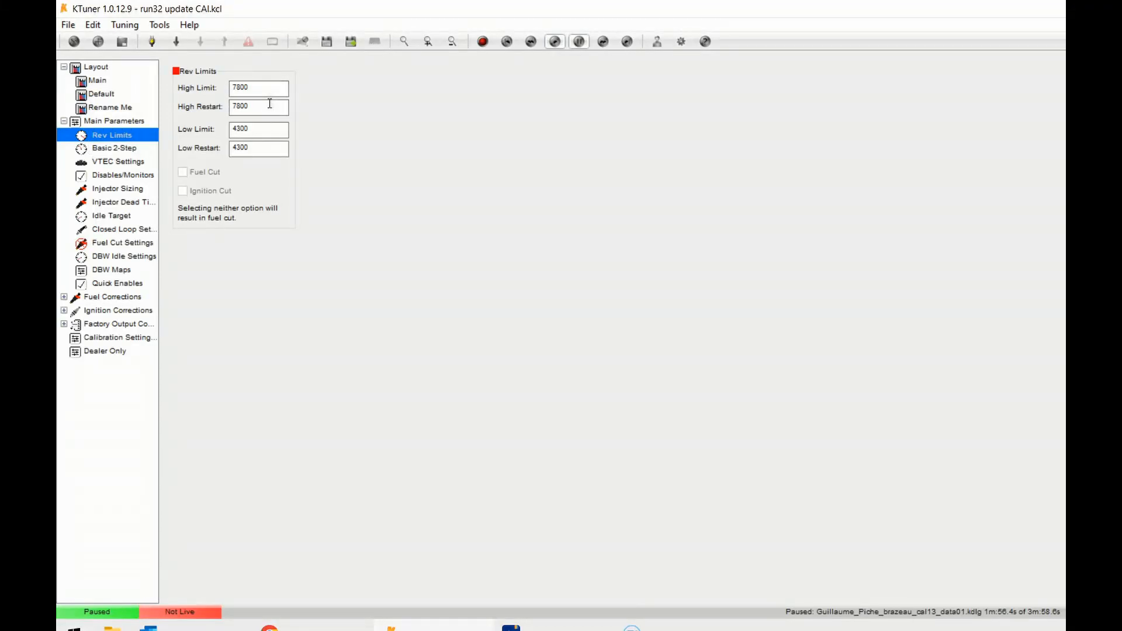
double_click(270, 127)
drag(260, 88, 210, 88)
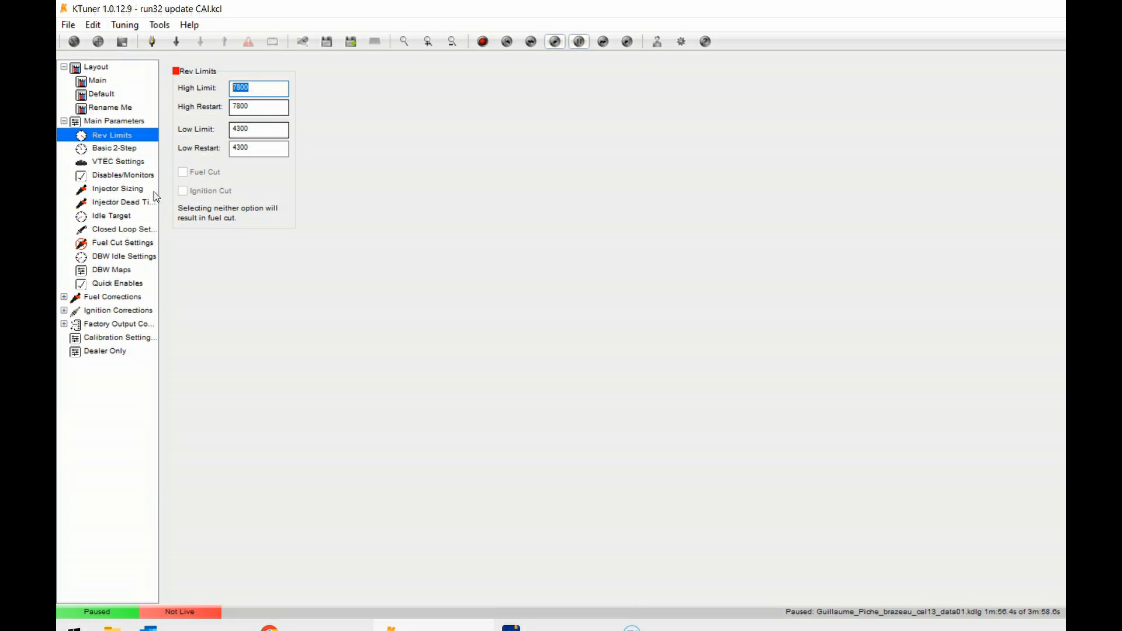
click(138, 150)
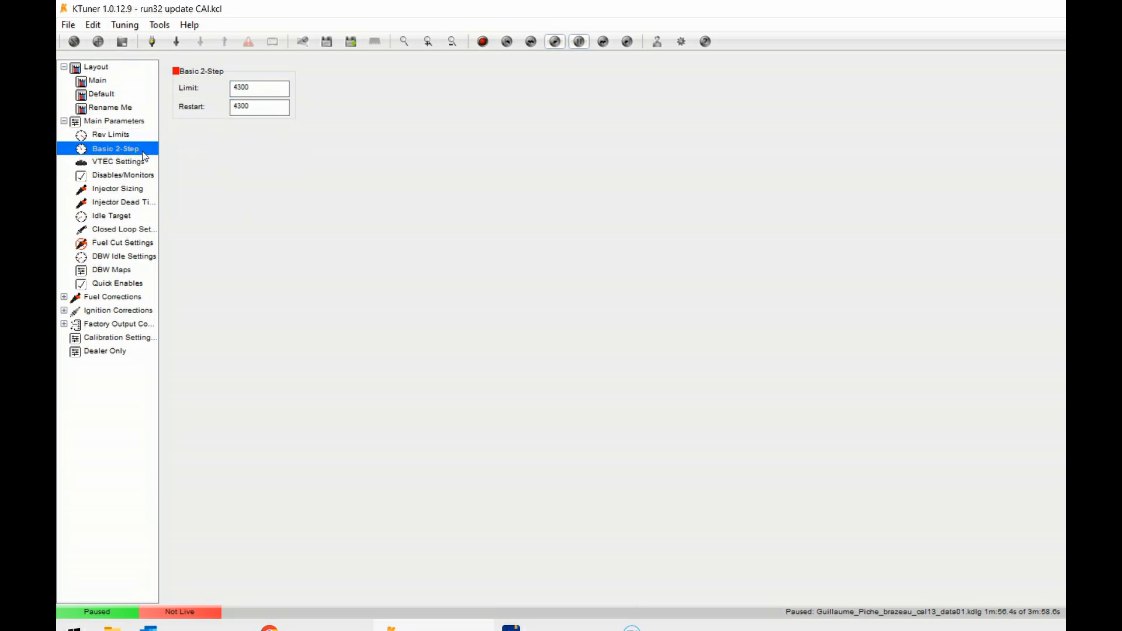
Step: Examine the VTEC engage and disengage points, minimum temperature, speed thresholds and the mBar values of the VTEC Engagement Window
click(136, 160)
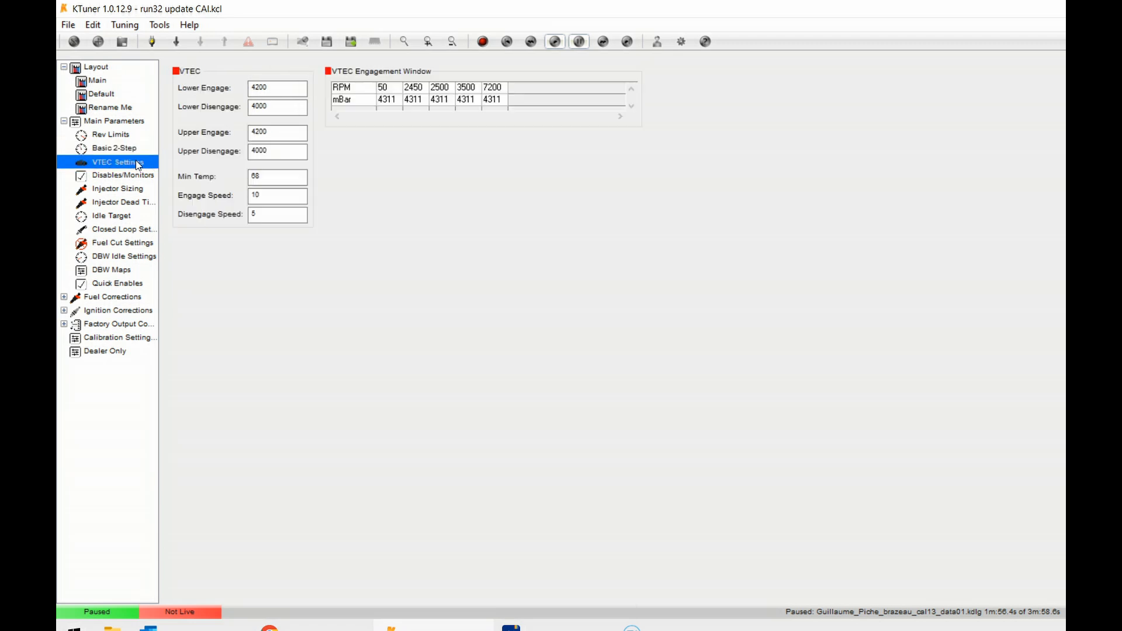
click(250, 88)
mouse_move(250, 87)
mouse_down()
mouse_move(239, 90)
mouse_move(289, 87)
mouse_move(246, 85)
mouse_up()
drag(280, 132, 229, 134)
click(281, 177)
drag(281, 177, 220, 177)
drag(279, 197, 235, 216)
drag(386, 100, 494, 100)
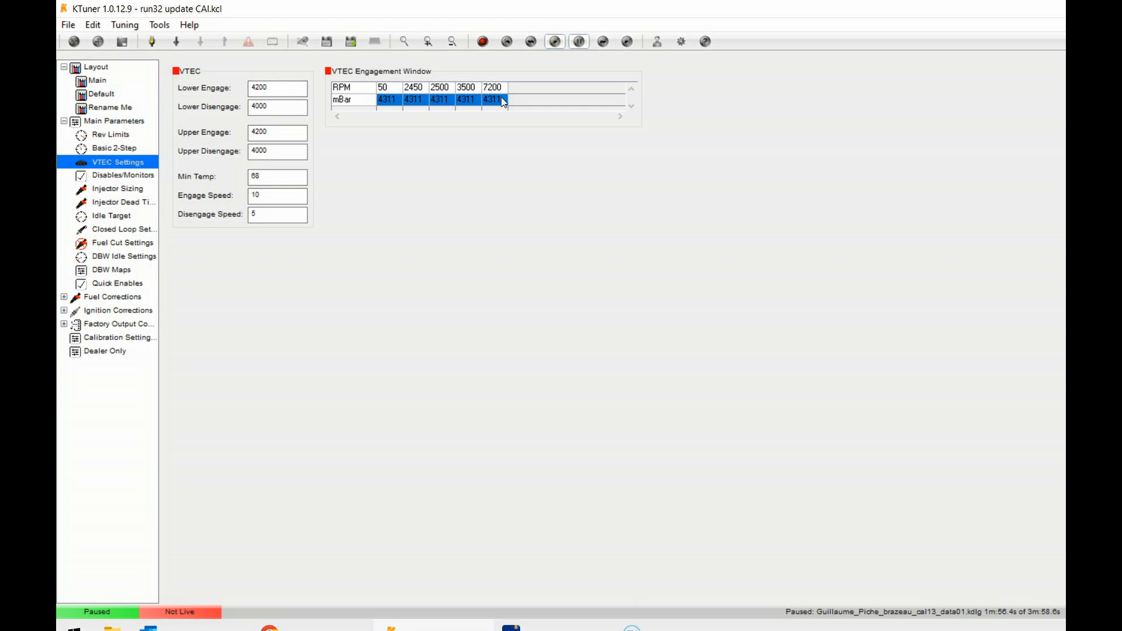
click(391, 103)
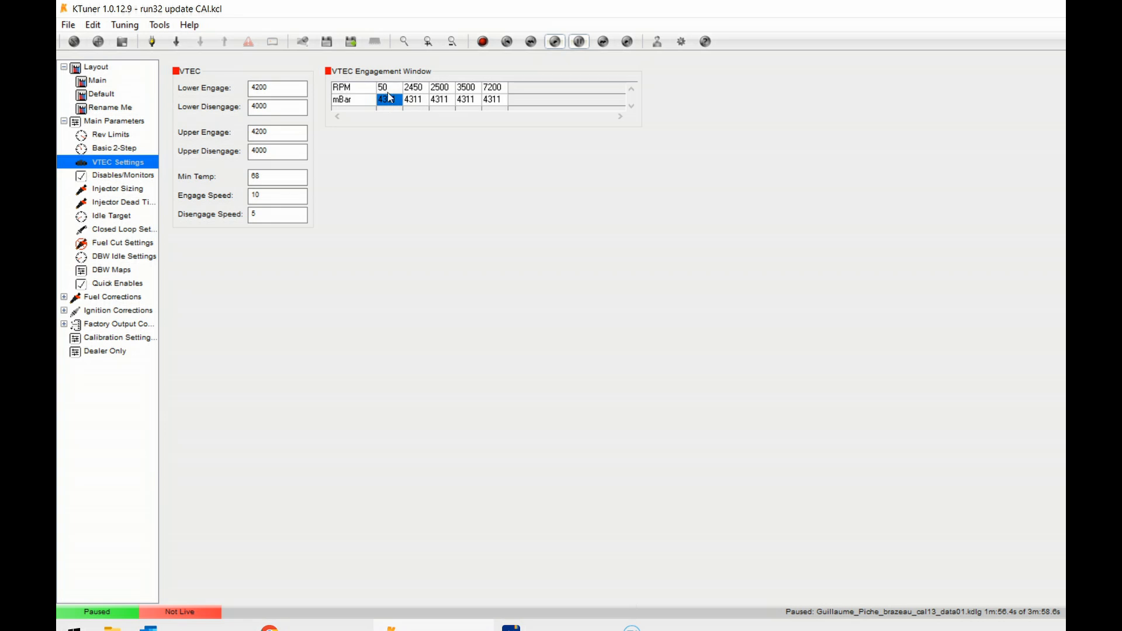
click(500, 102)
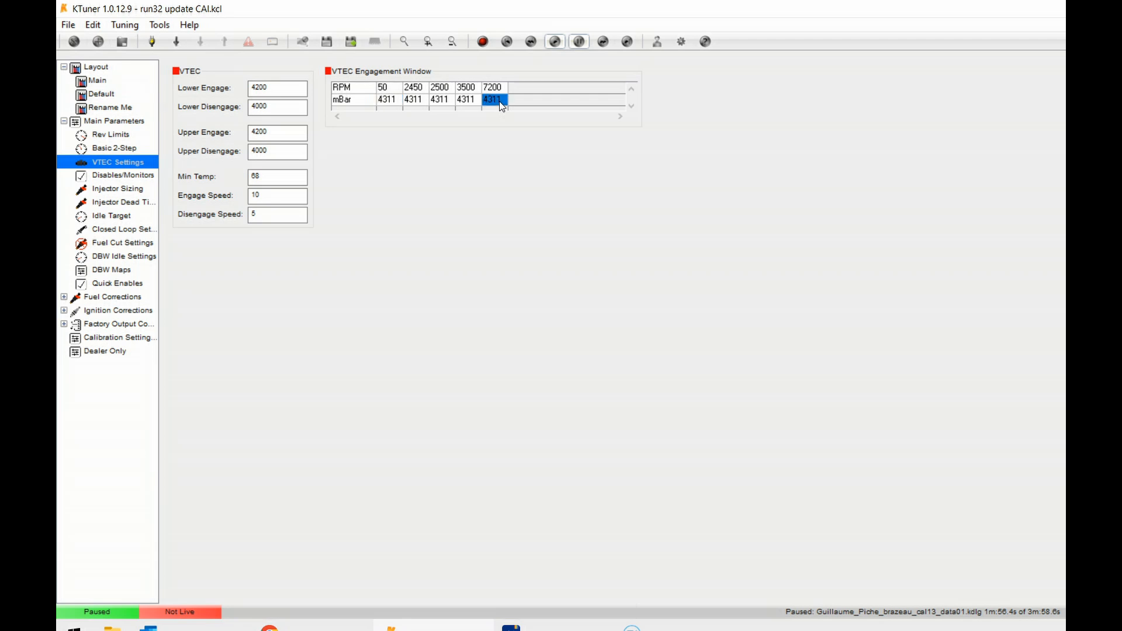
Step: Review the Disables/Monitors and injector settings, including the list of presets for the Fuel Injector Dead Times
click(135, 176)
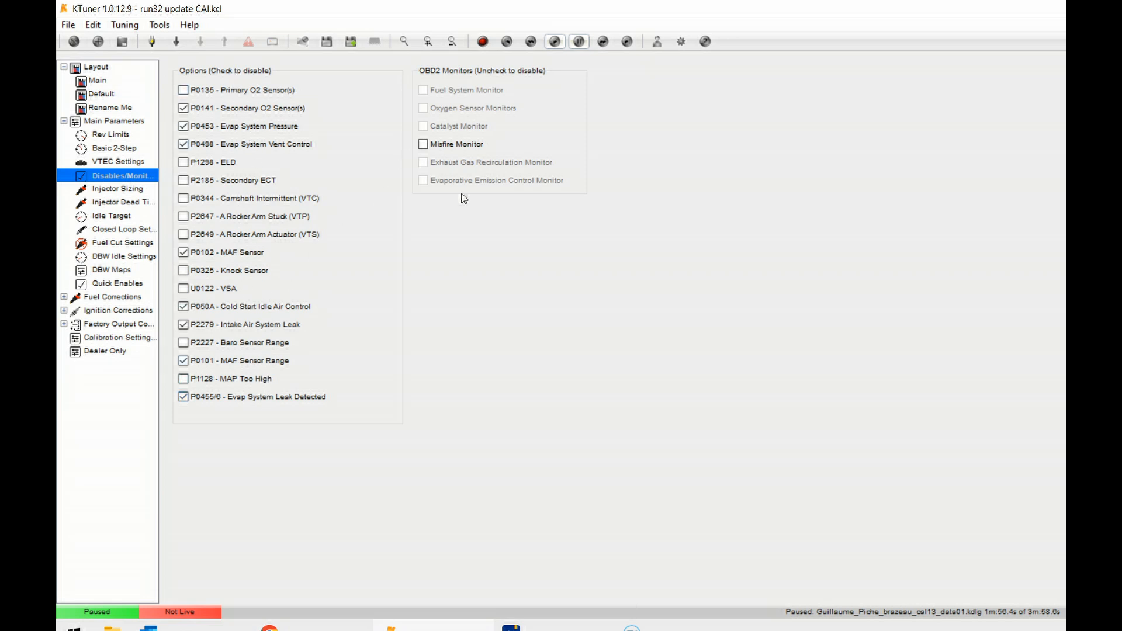
click(128, 190)
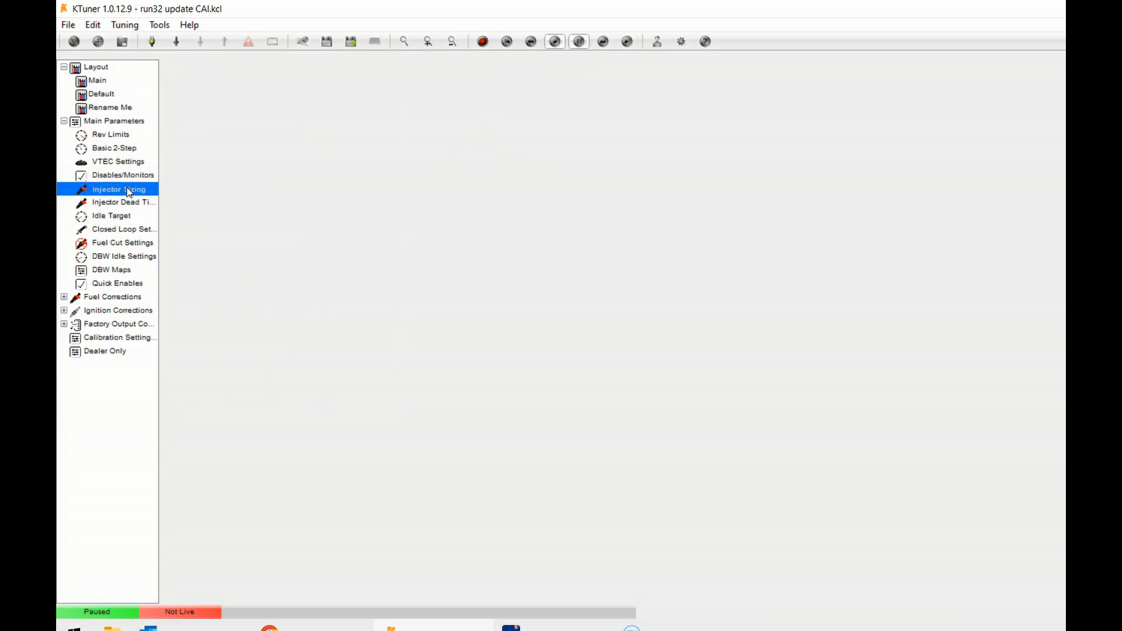
click(116, 202)
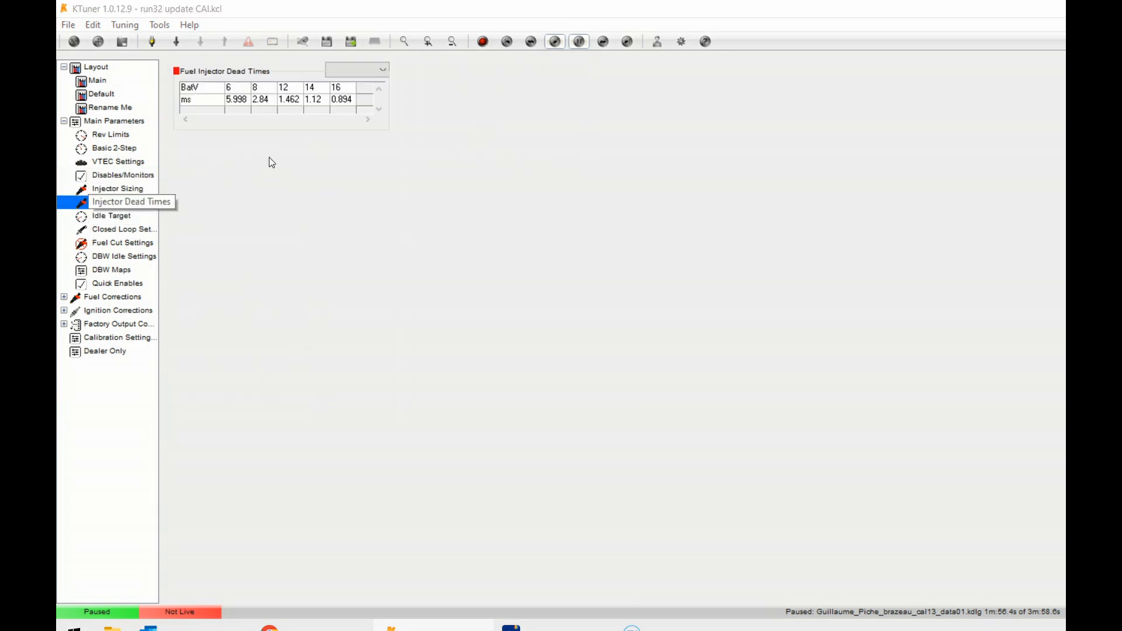
click(380, 69)
mouse_move(497, 103)
mouse_down()
mouse_move(501, 289)
mouse_move(509, 107)
mouse_up()
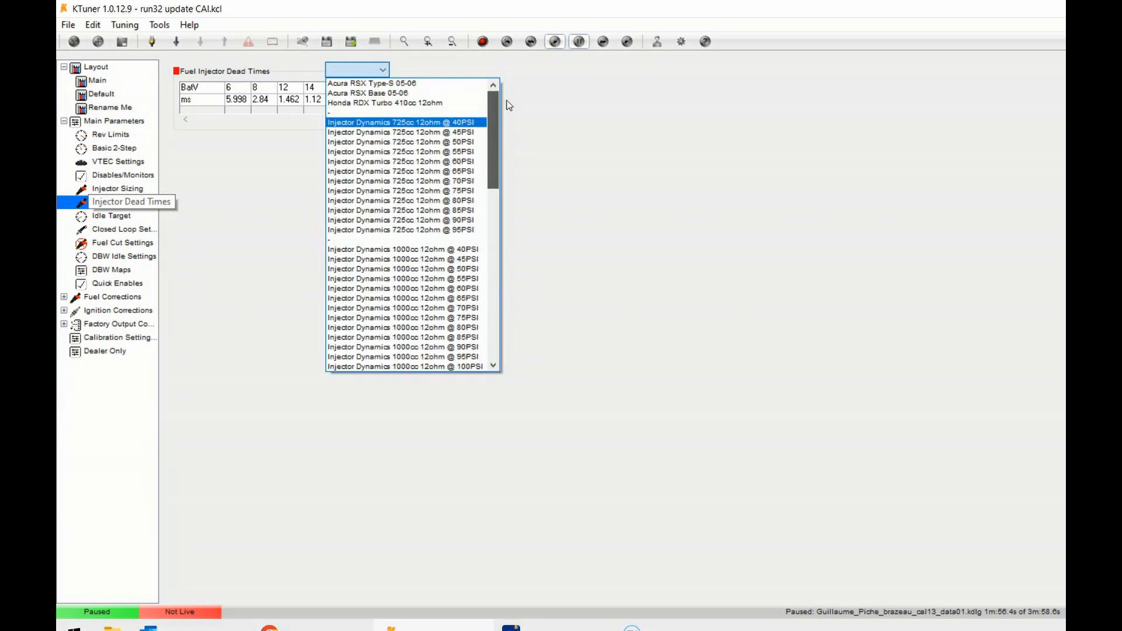
click(693, 178)
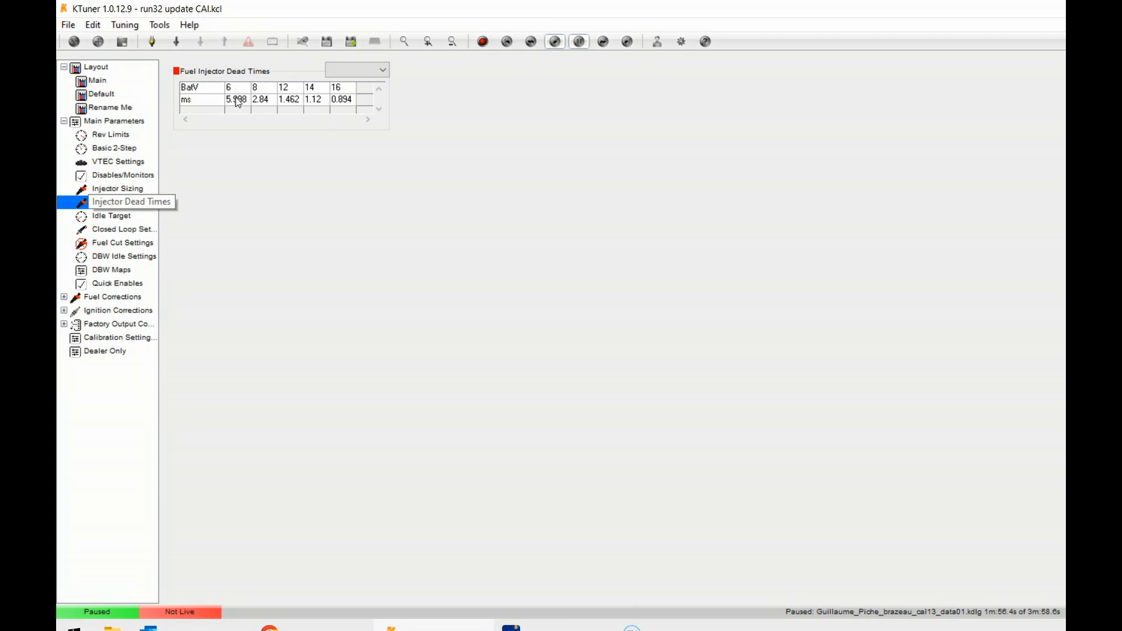
Step: Review the Idle Target, Closed Loop, Fuel Cut and DBW Idle settings
click(110, 215)
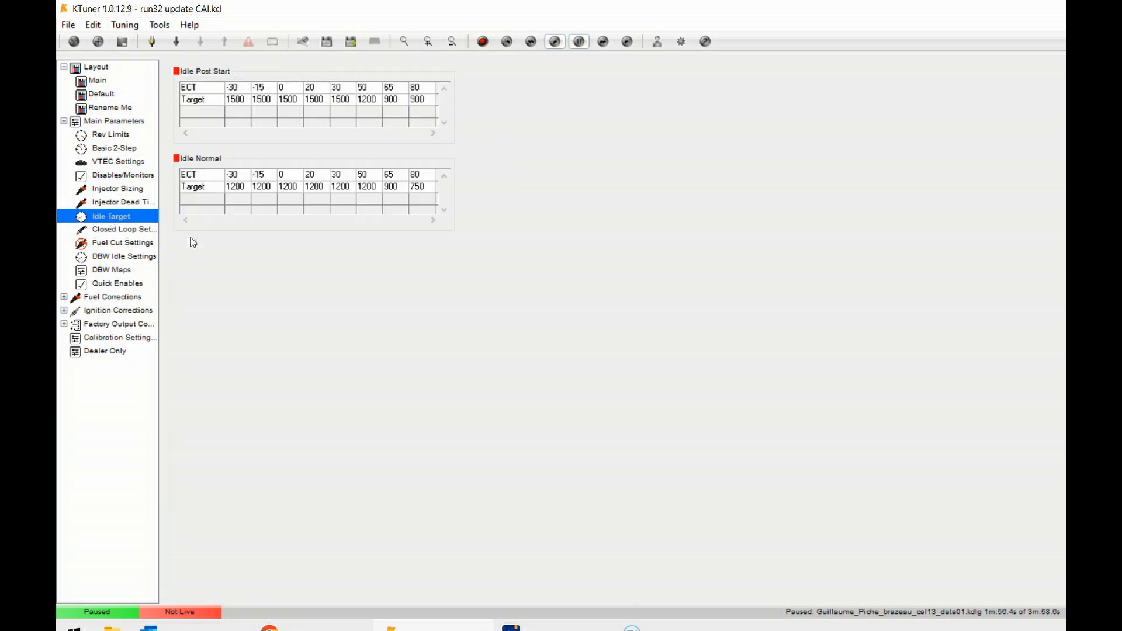
click(94, 230)
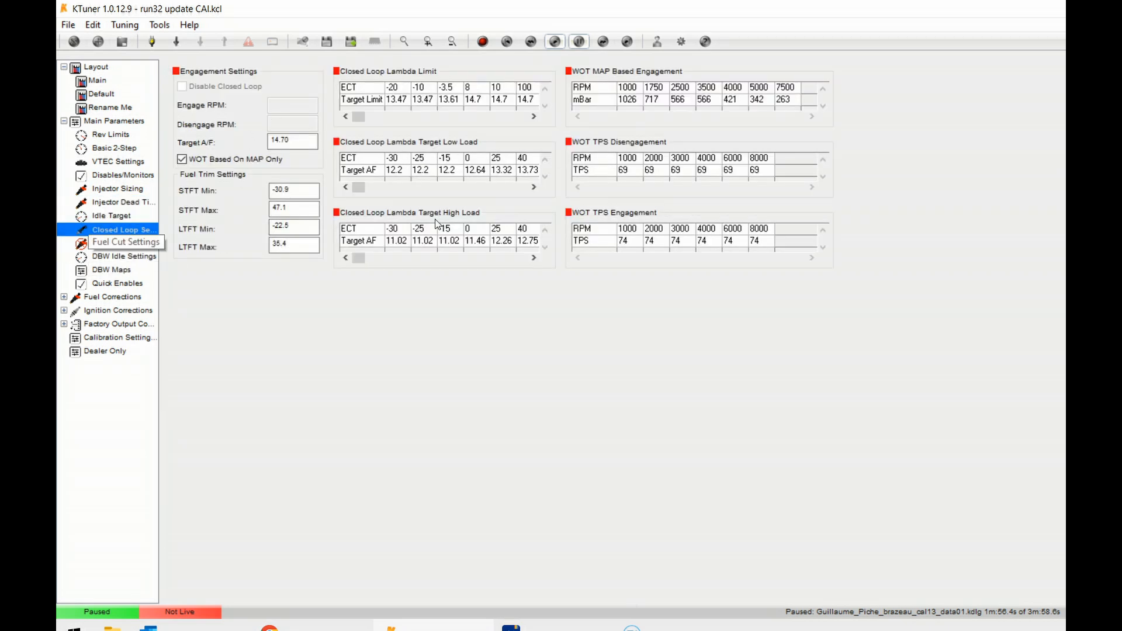
click(153, 246)
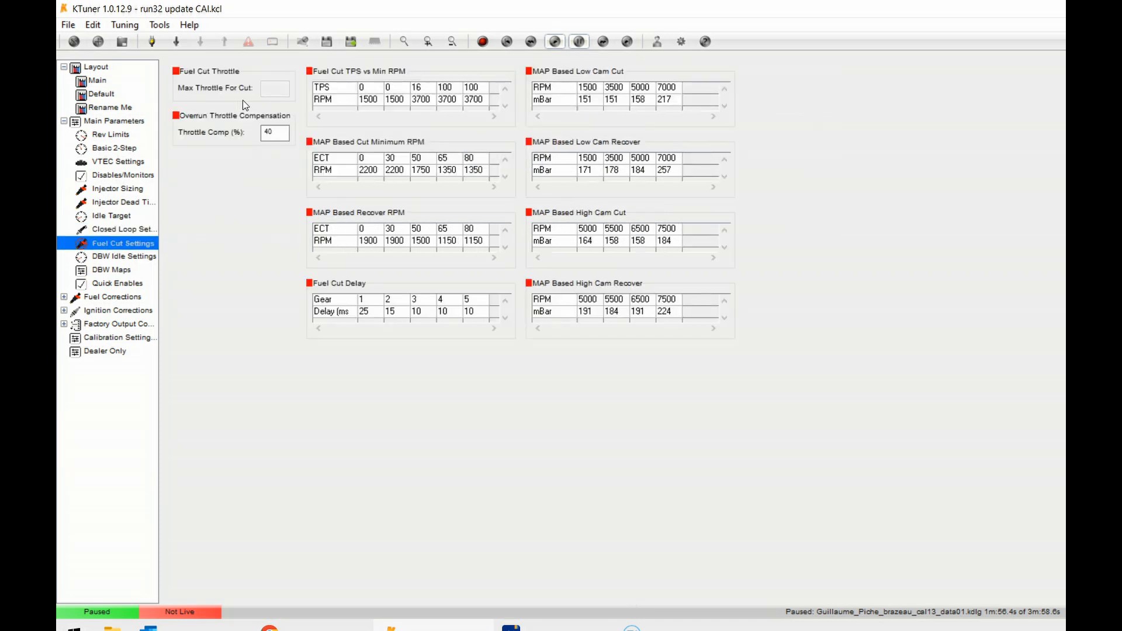
click(126, 259)
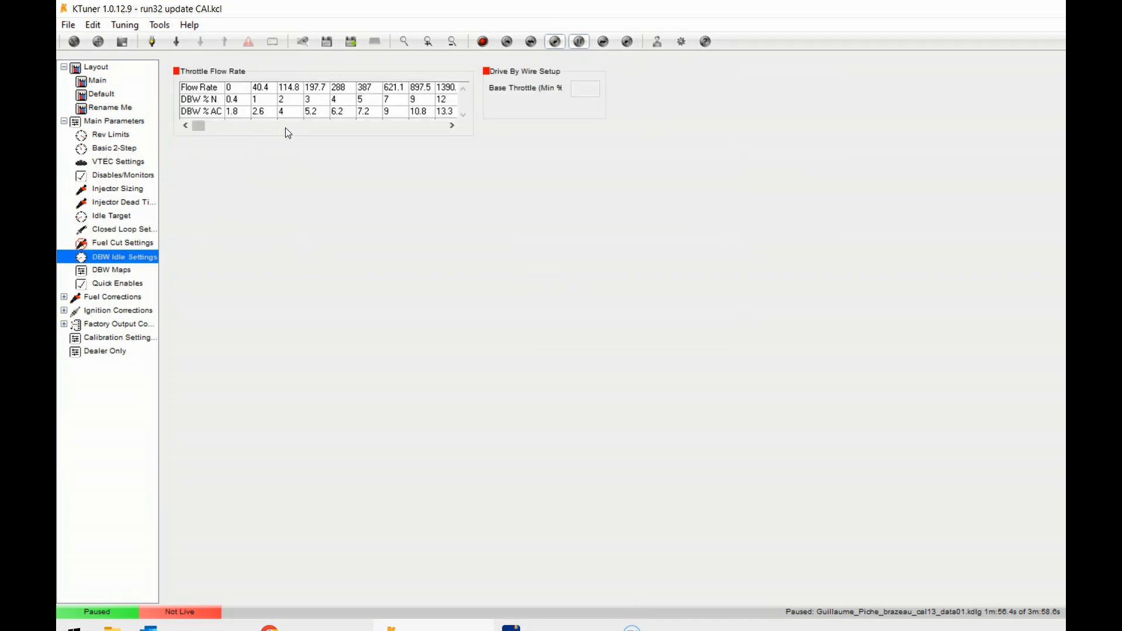
Step: Review the DBW Maps throttle table, including its low table with map 30 selected, and the Quick Enables options
click(116, 269)
click(371, 150)
click(523, 225)
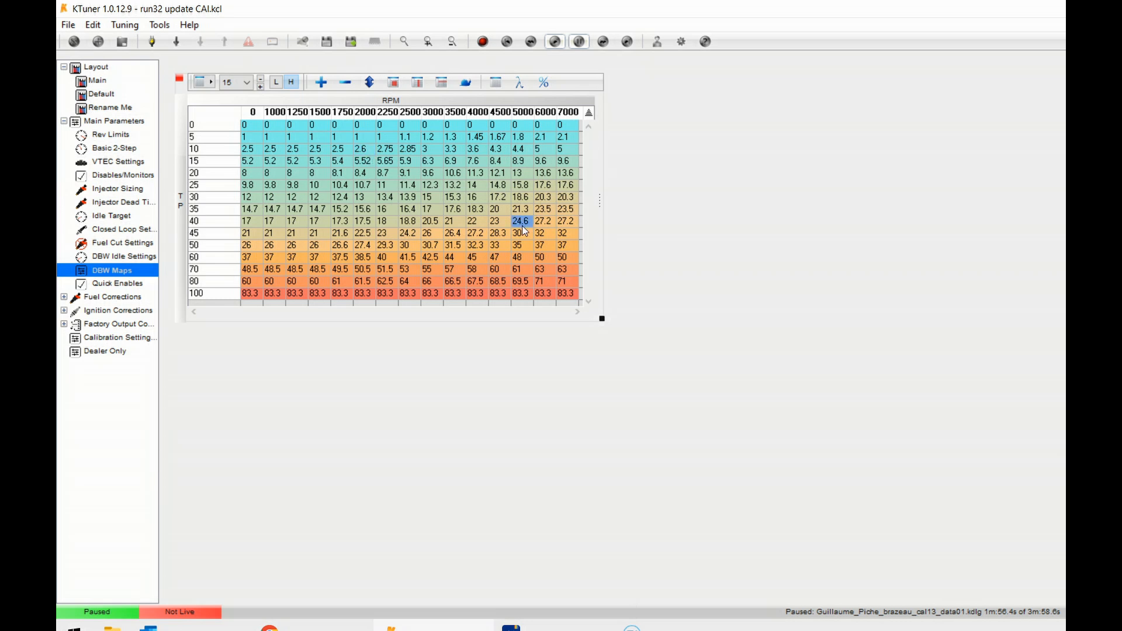
click(459, 247)
click(457, 197)
click(246, 83)
click(234, 108)
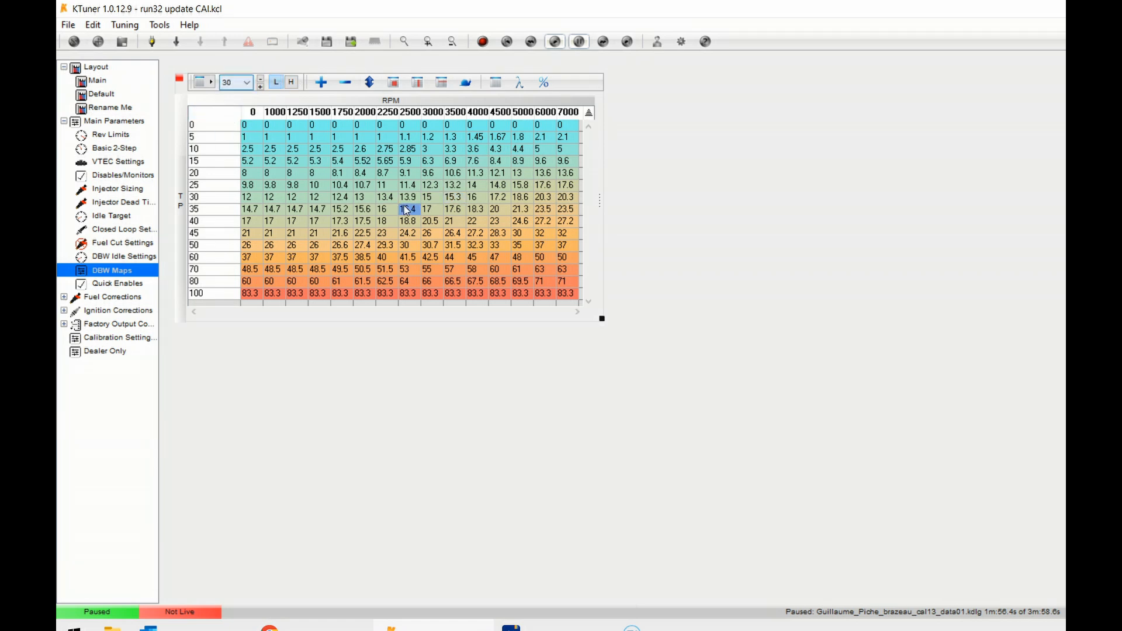
click(135, 284)
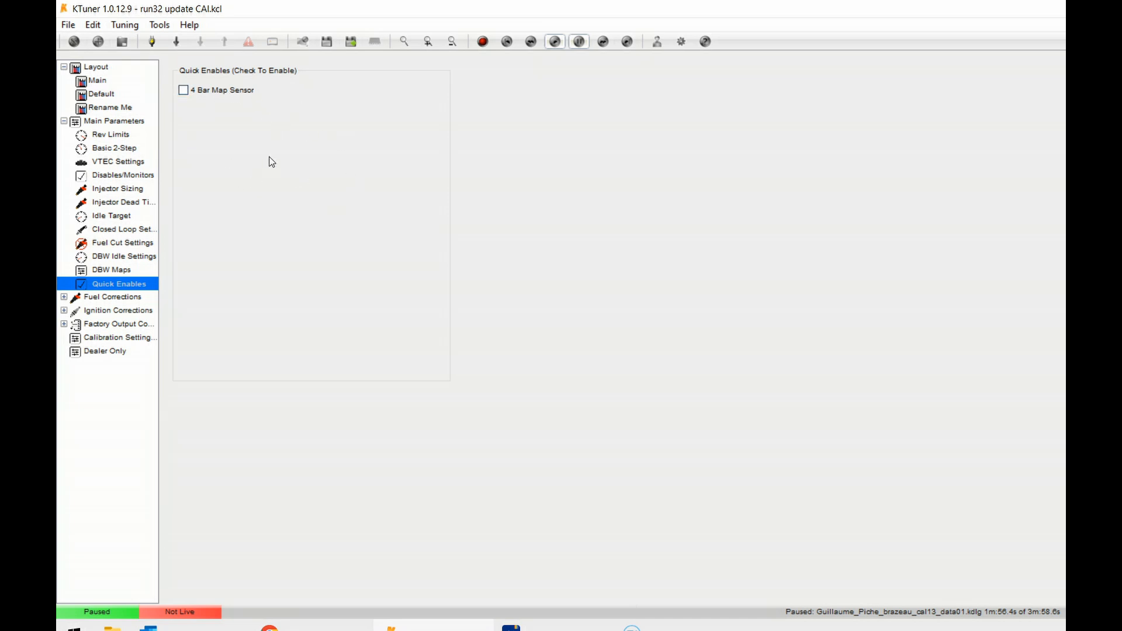
Step: Review the Fuel Corrections: the ECT Fueling and IAT Fueling tables and the Cylinder Fuel Trim for each cylinder
click(64, 297)
click(117, 311)
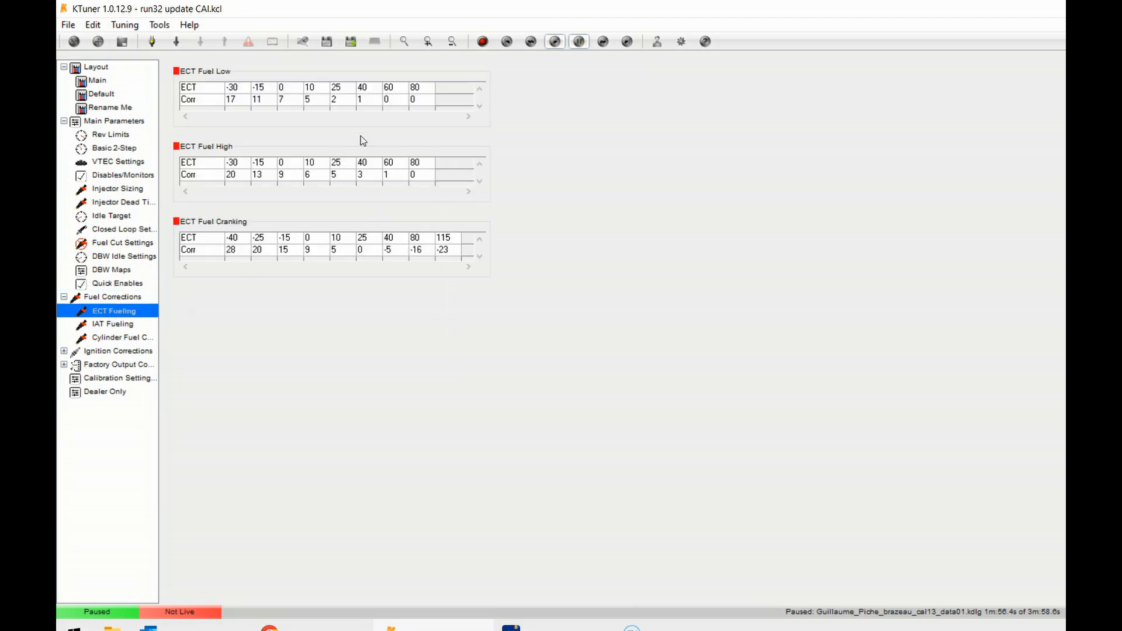
click(283, 99)
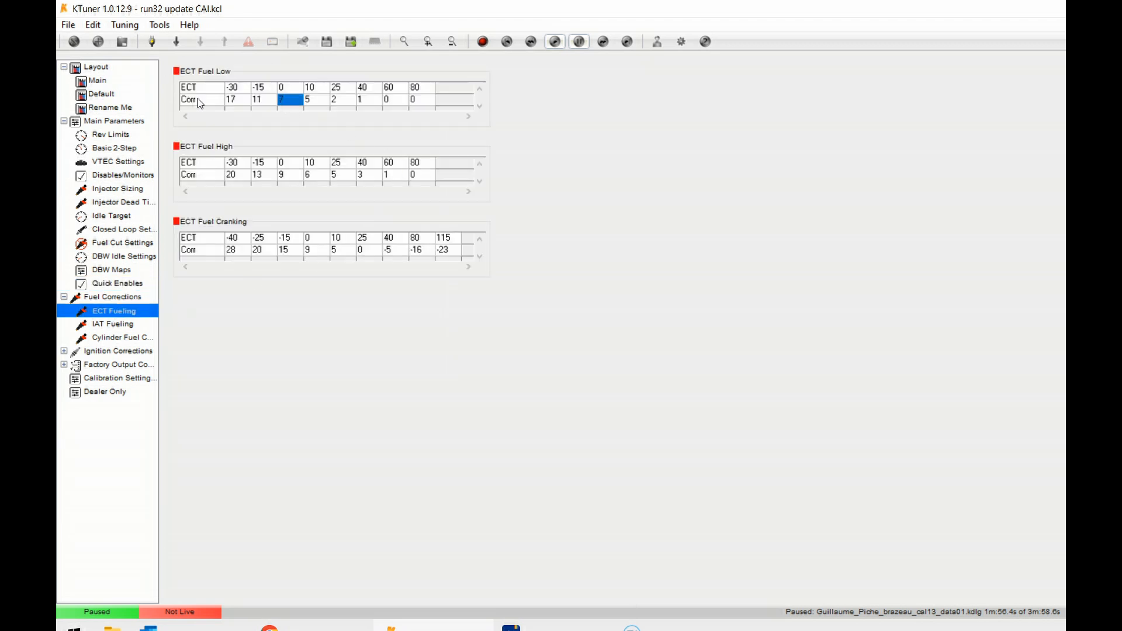
click(426, 100)
click(111, 327)
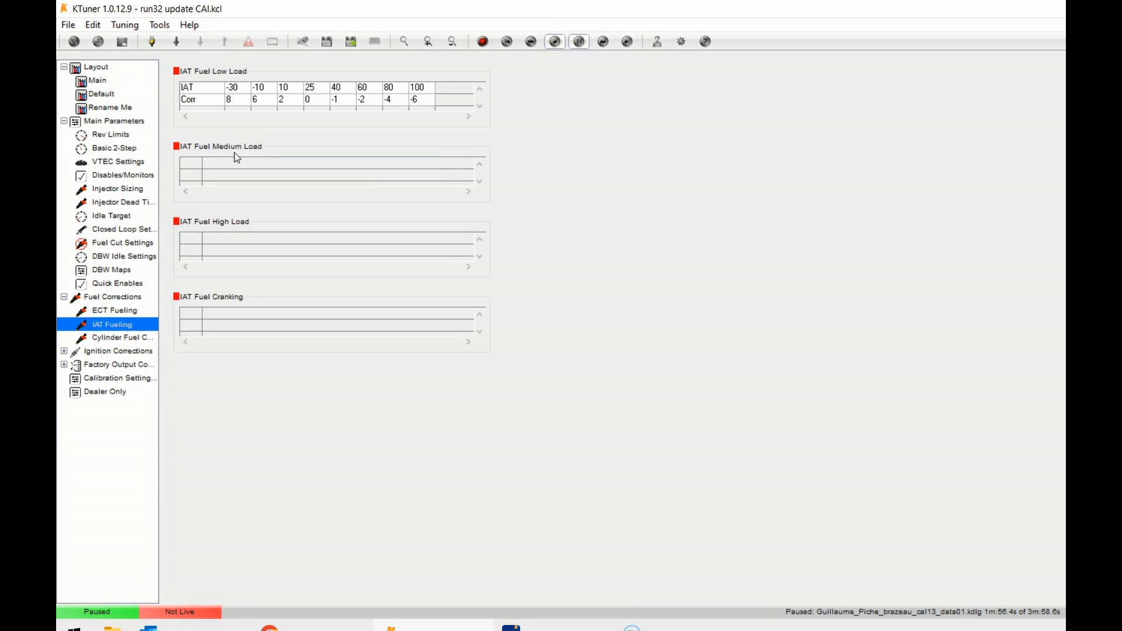
click(105, 339)
double_click(267, 109)
click(246, 107)
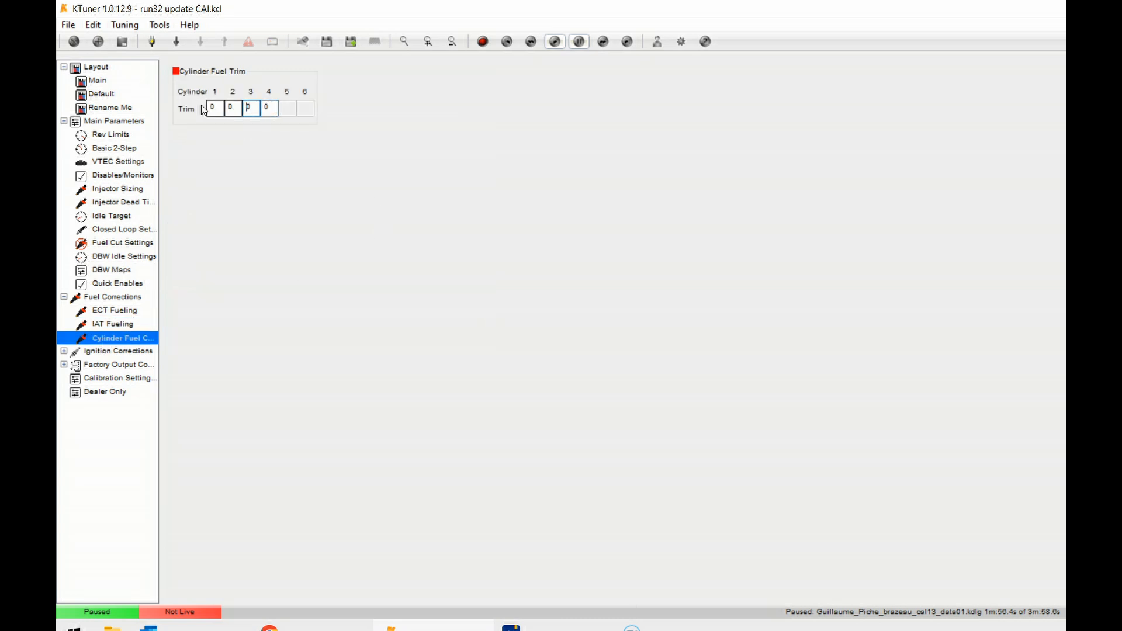
Step: Review the Ignition Corrections: the ECT and IAT Ignition tables, the Cylinder Ignition Trim and the Tip-In Ignition settings
click(65, 351)
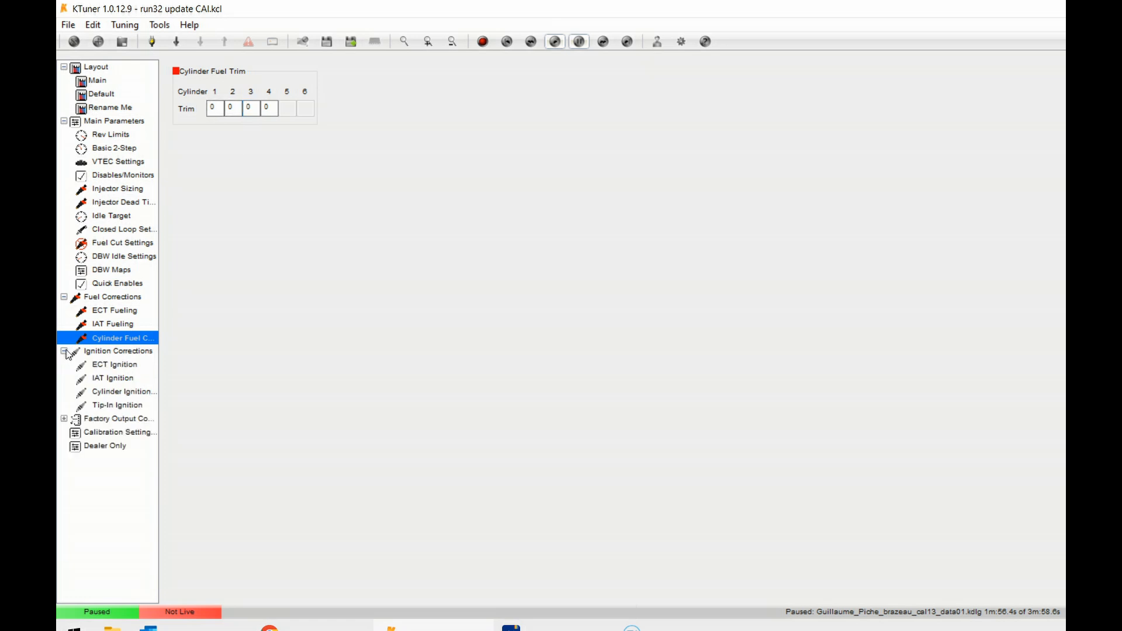
click(127, 353)
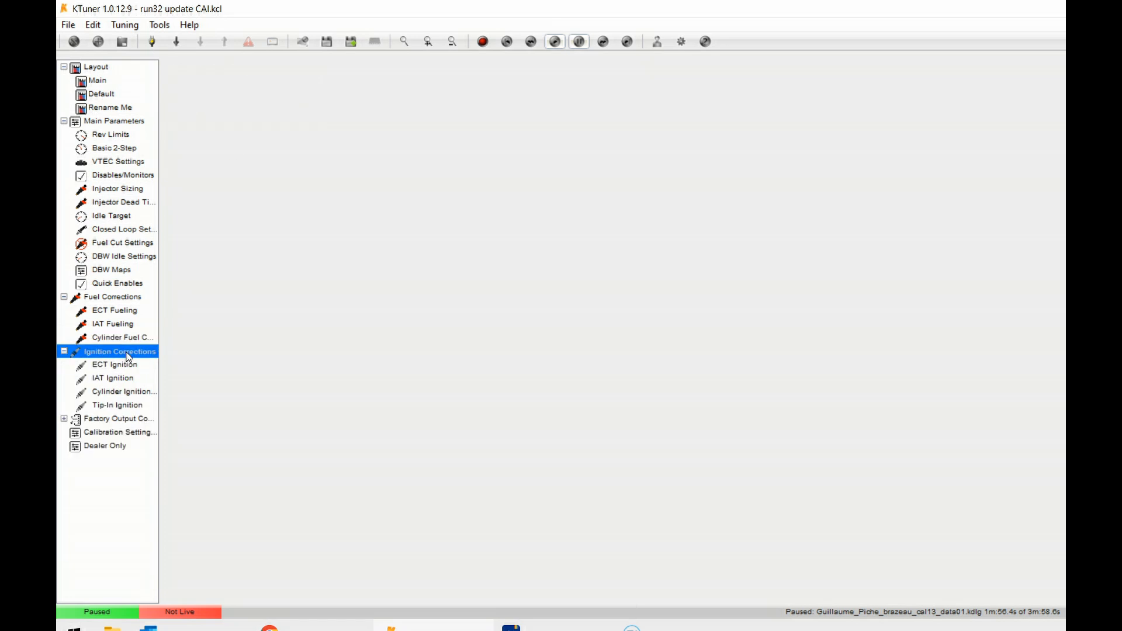
click(131, 366)
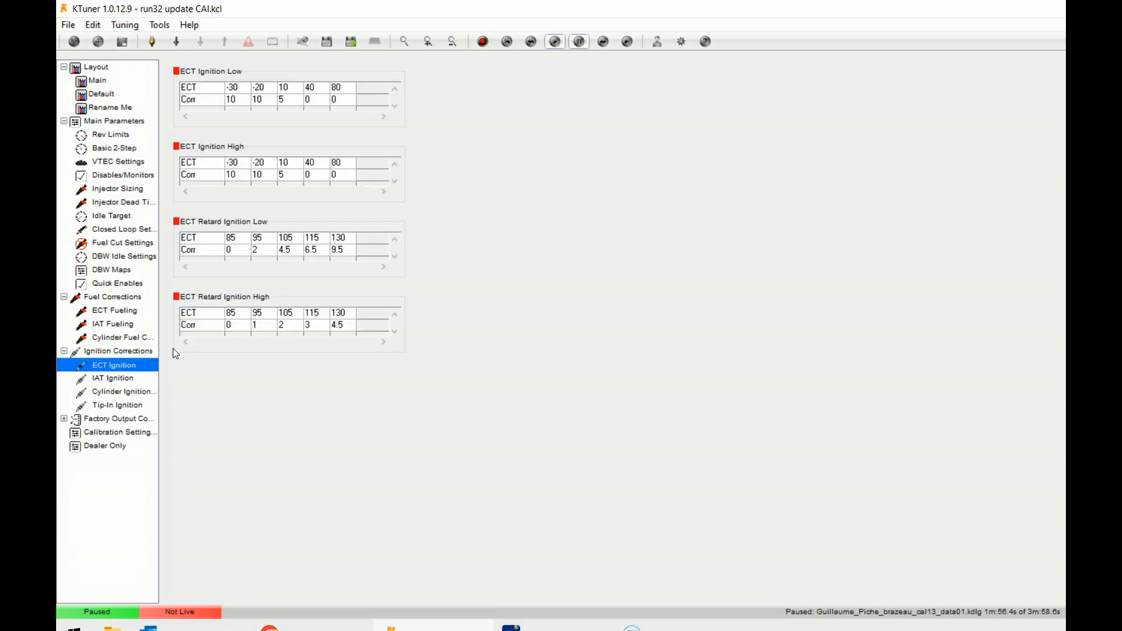
drag(233, 101, 346, 104)
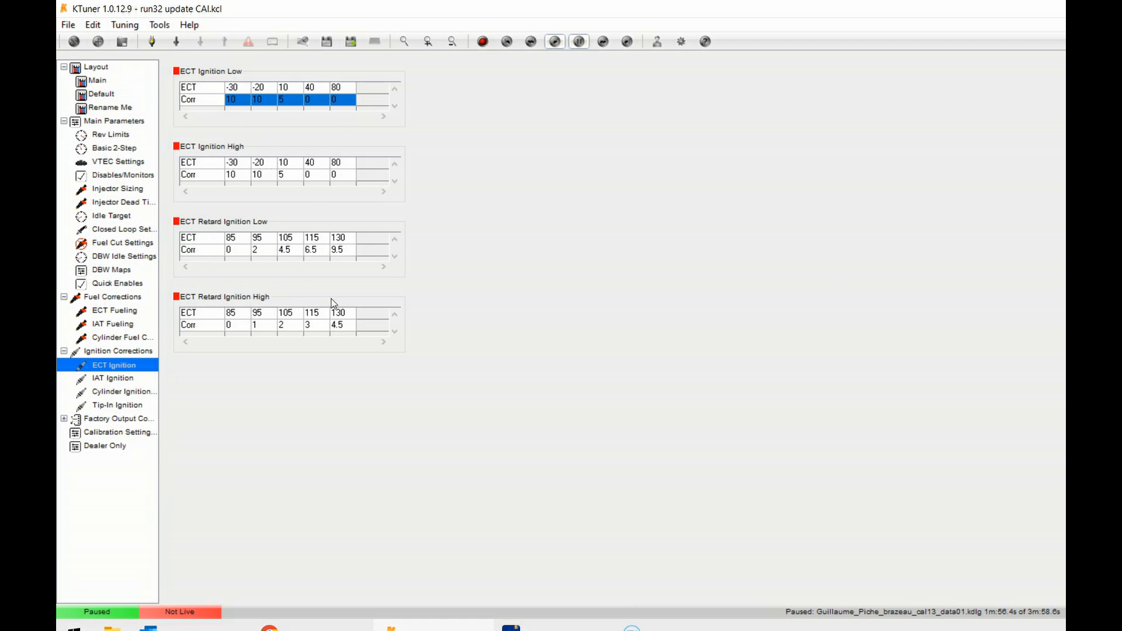
click(114, 384)
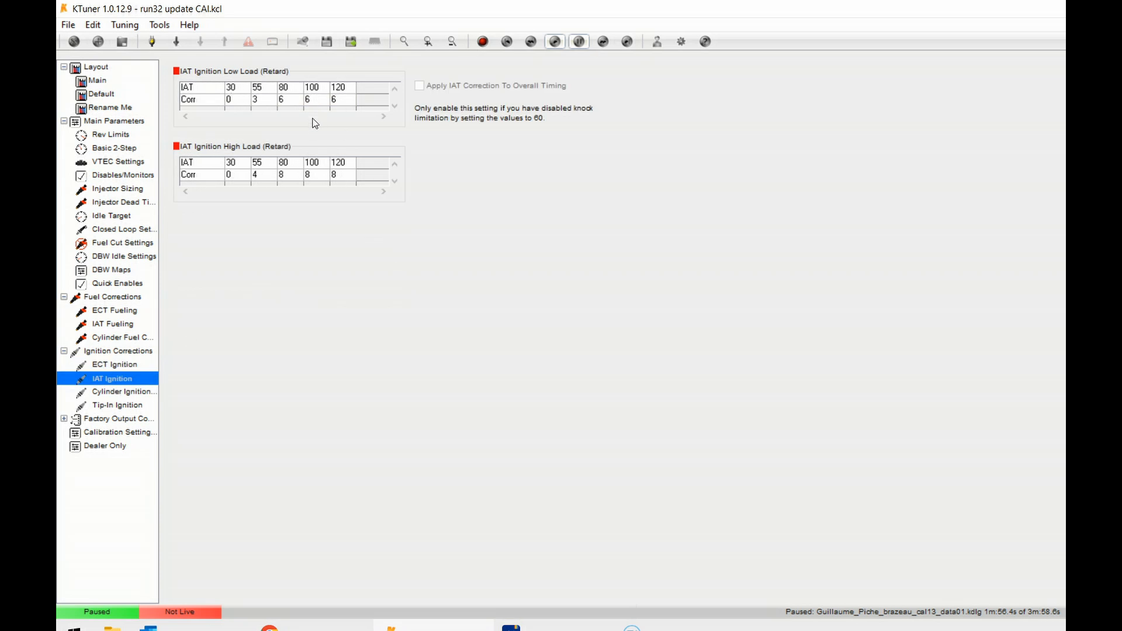
click(108, 393)
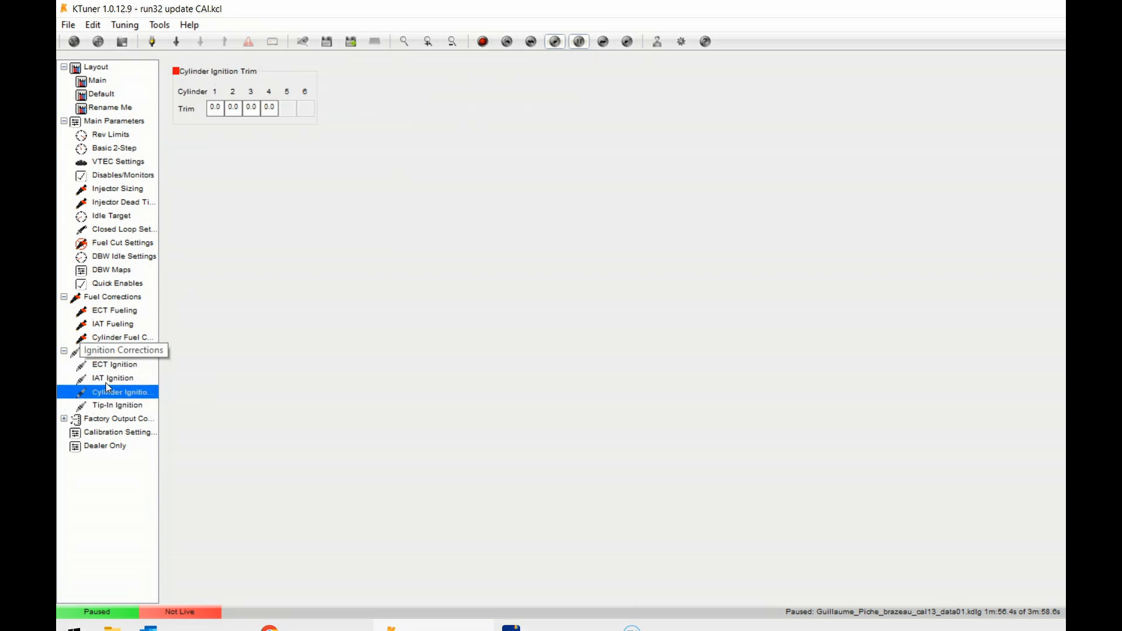
click(113, 407)
Step: Review the fan control under Factory Output Controls, the Calibration Settings/Comments and the Dealer Only page
click(110, 419)
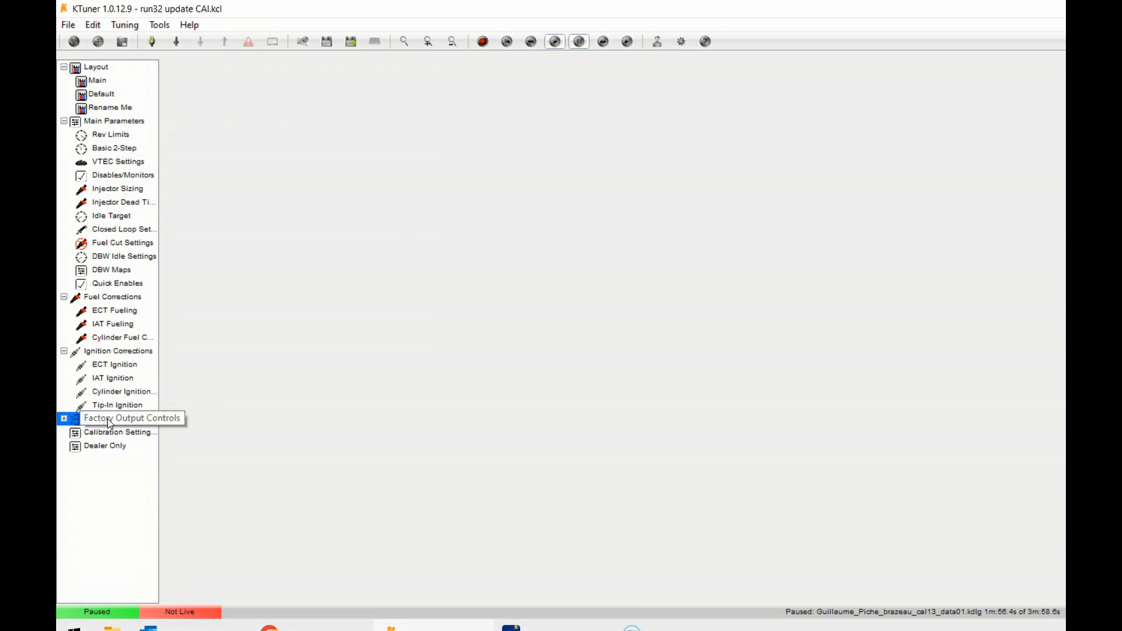
click(64, 418)
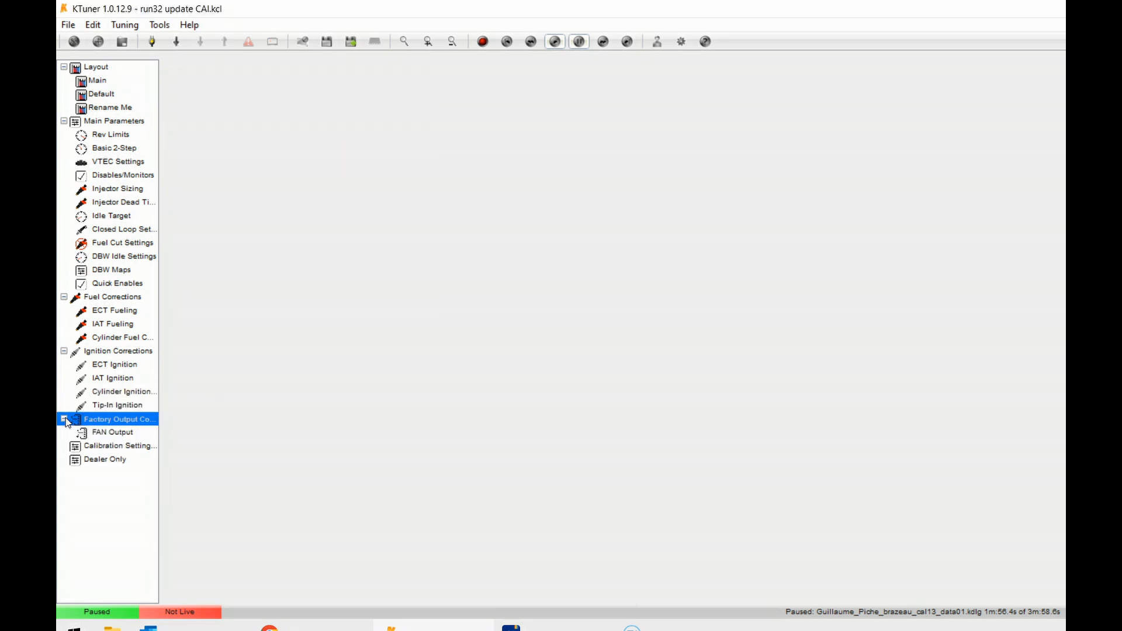
click(114, 433)
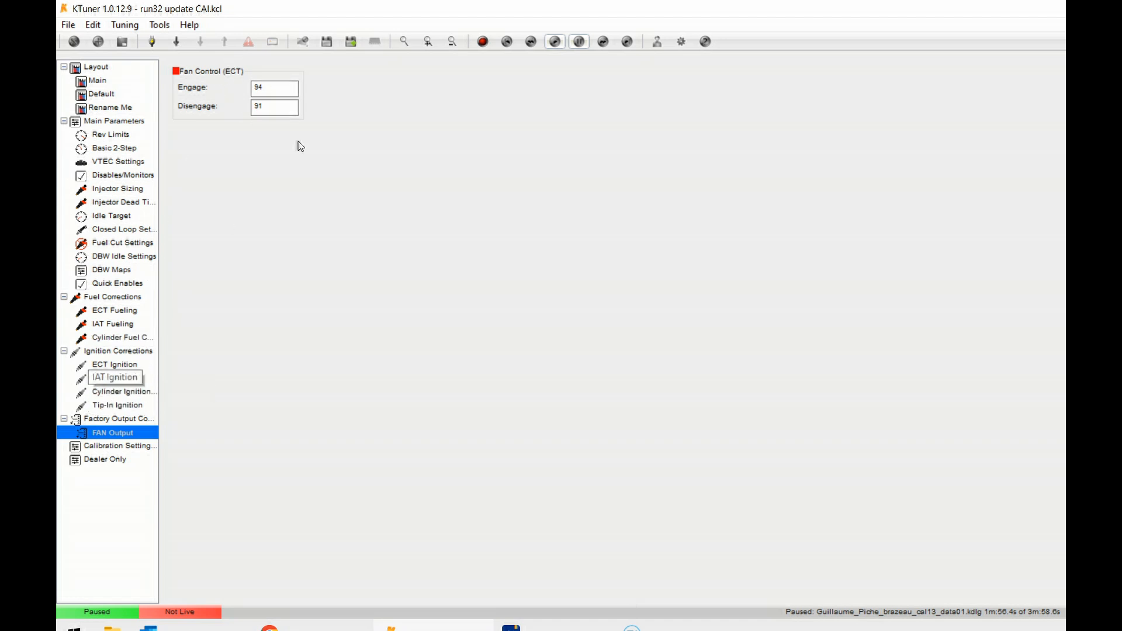
click(107, 445)
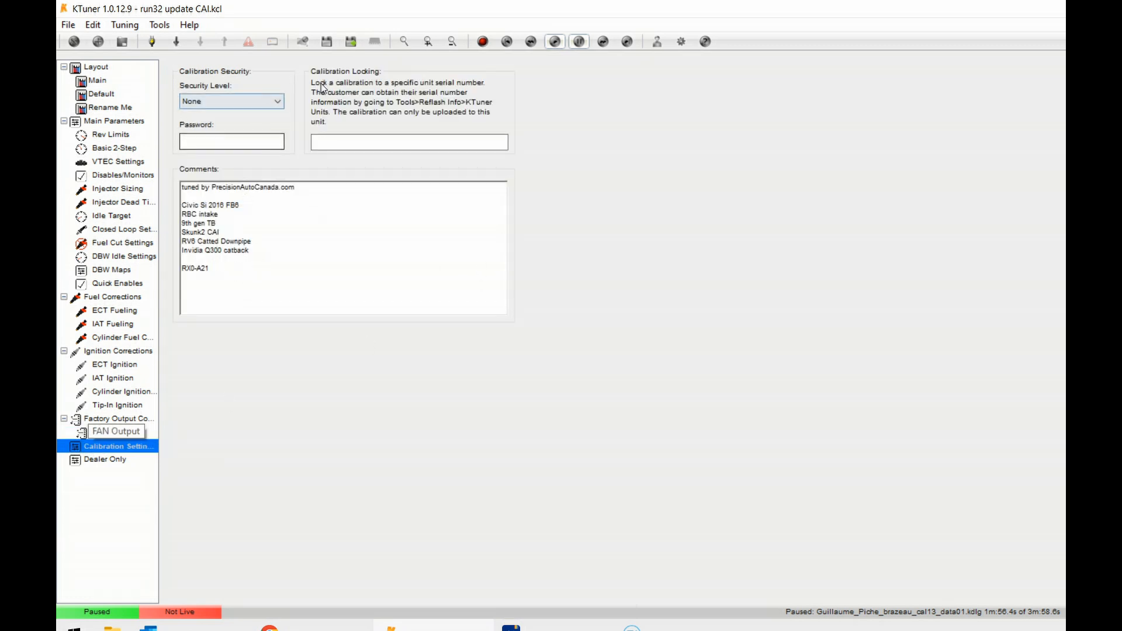
click(94, 458)
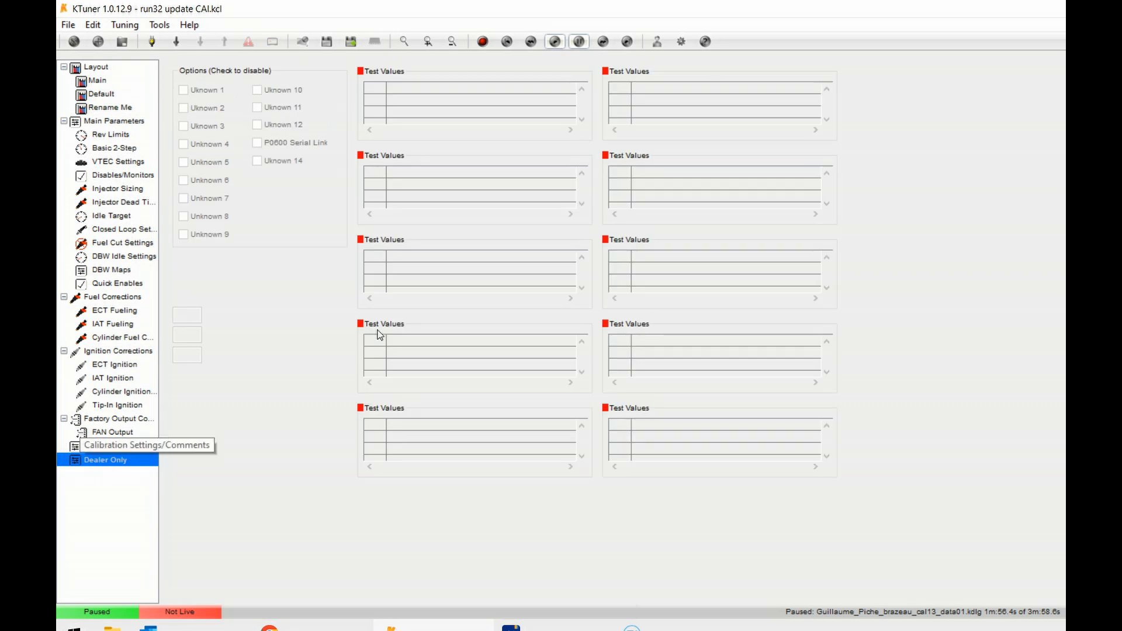
click(698, 625)
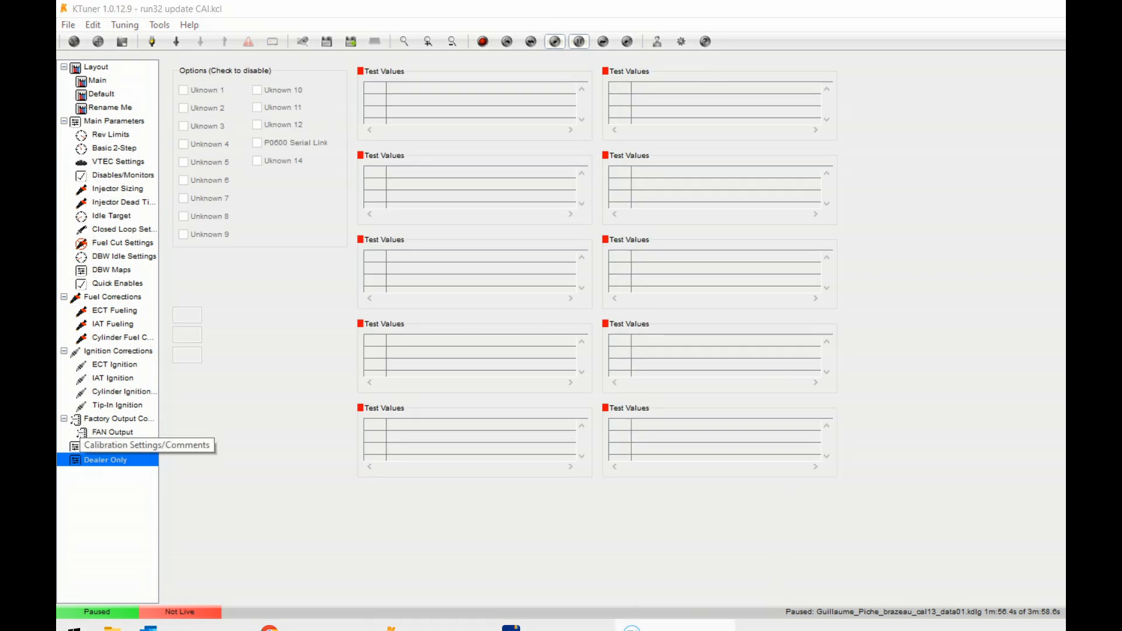